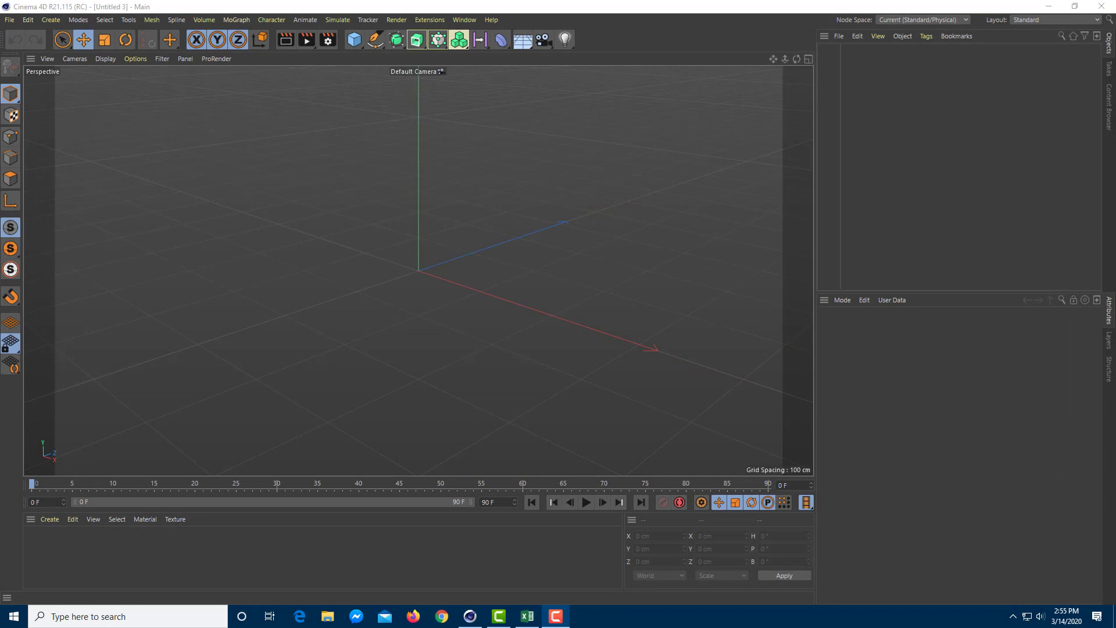
# - Add a sphere primitive to the scene
pyautogui.click(296, 204)
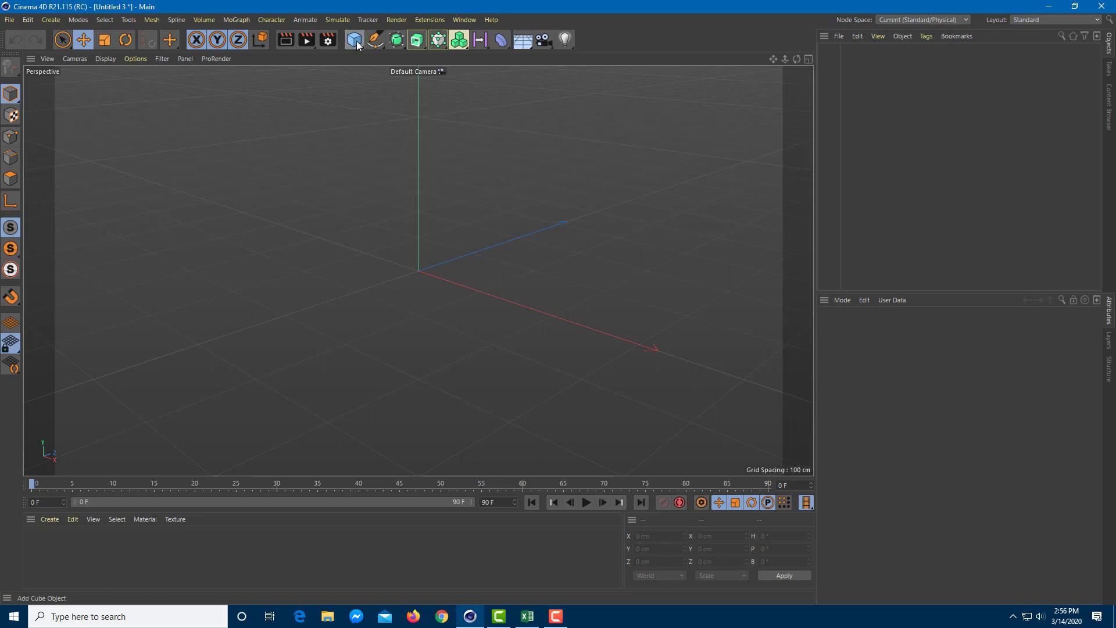
pyautogui.moveTo(355, 40); pyautogui.dragTo(581, 75)
pyautogui.scroll(-2, 517, 249)
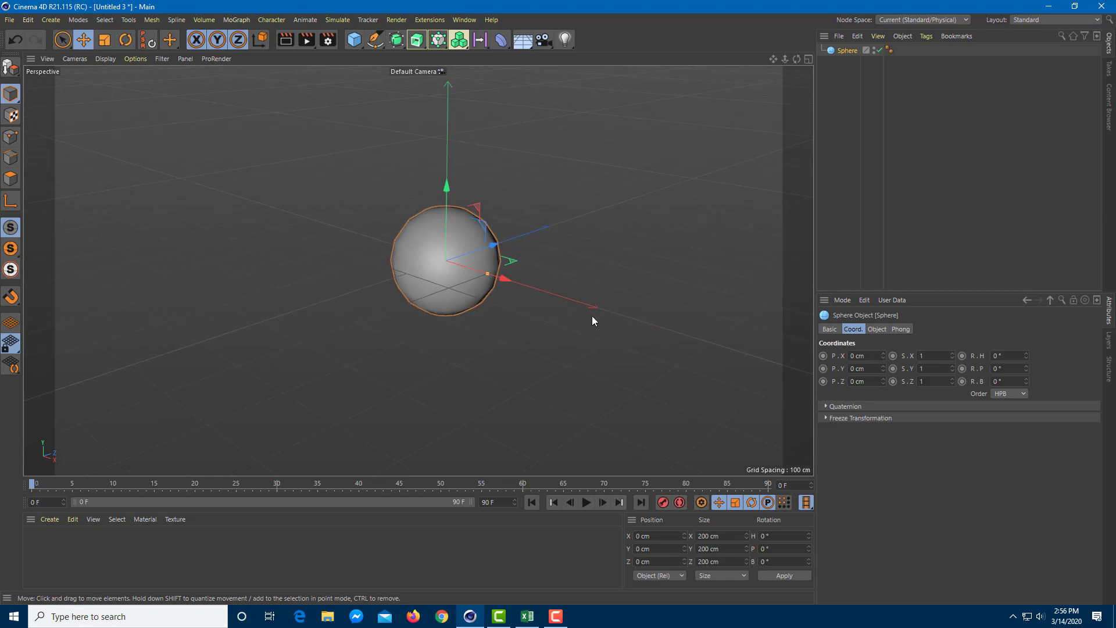
pyautogui.keyDown('alt'); pyautogui.moveTo(592, 319); pyautogui.dragTo(591, 333); pyautogui.keyUp('alt')
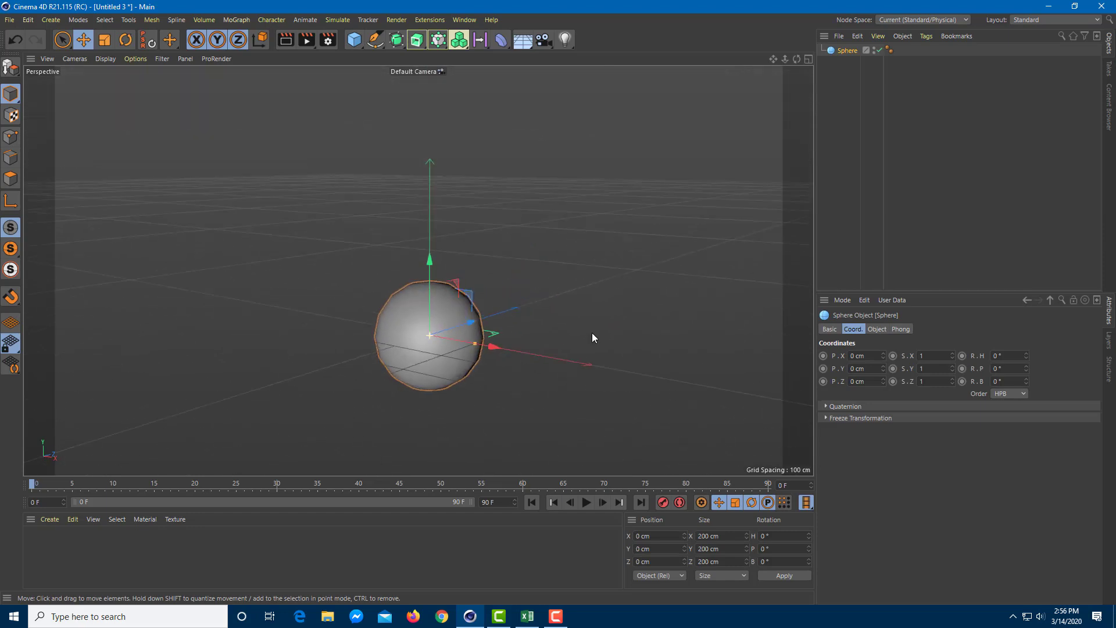
# - Set the animation's end frame to 20 F
pyautogui.click(501, 504)
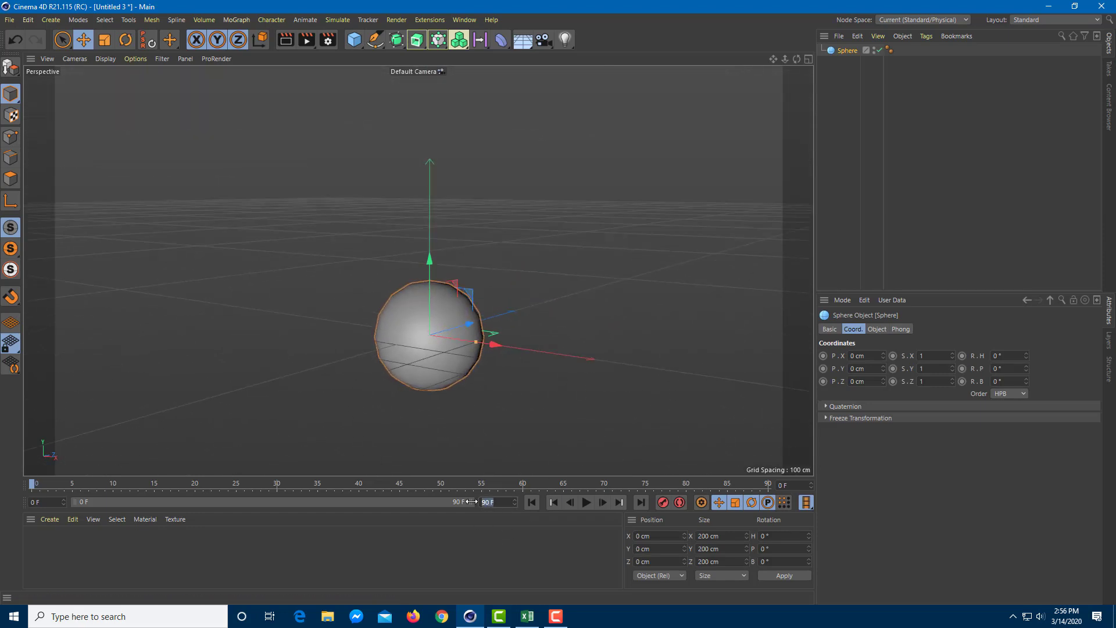
pyautogui.write('20')
pyautogui.press('Return')
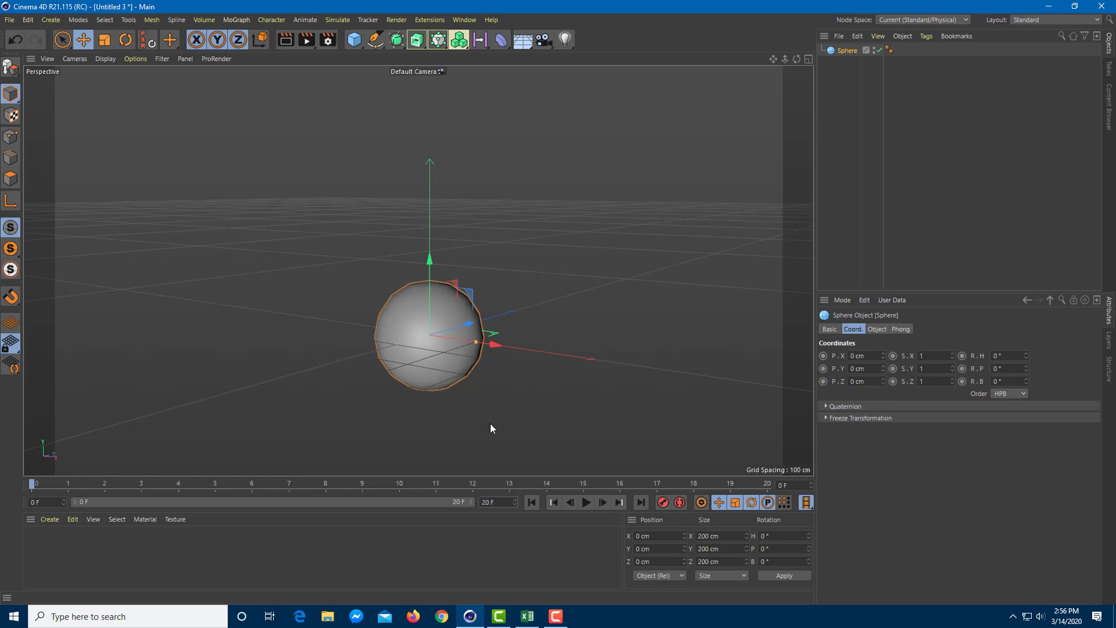
# - Add a plane primitive at the scene origin as the ground for the sphere
pyautogui.click(353, 40)
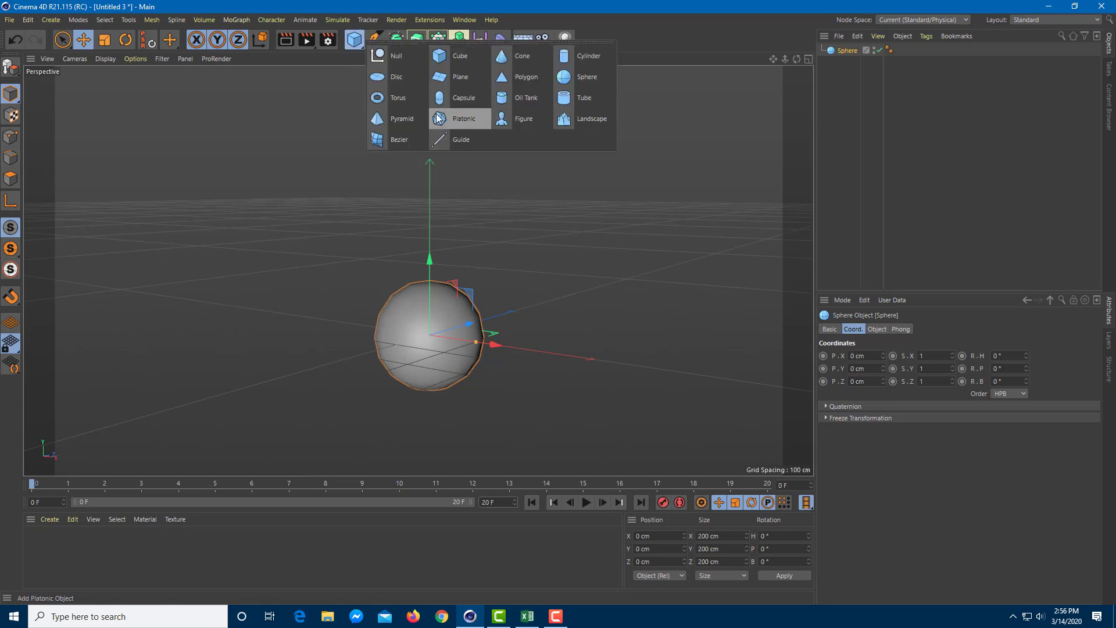
pyautogui.click(459, 82)
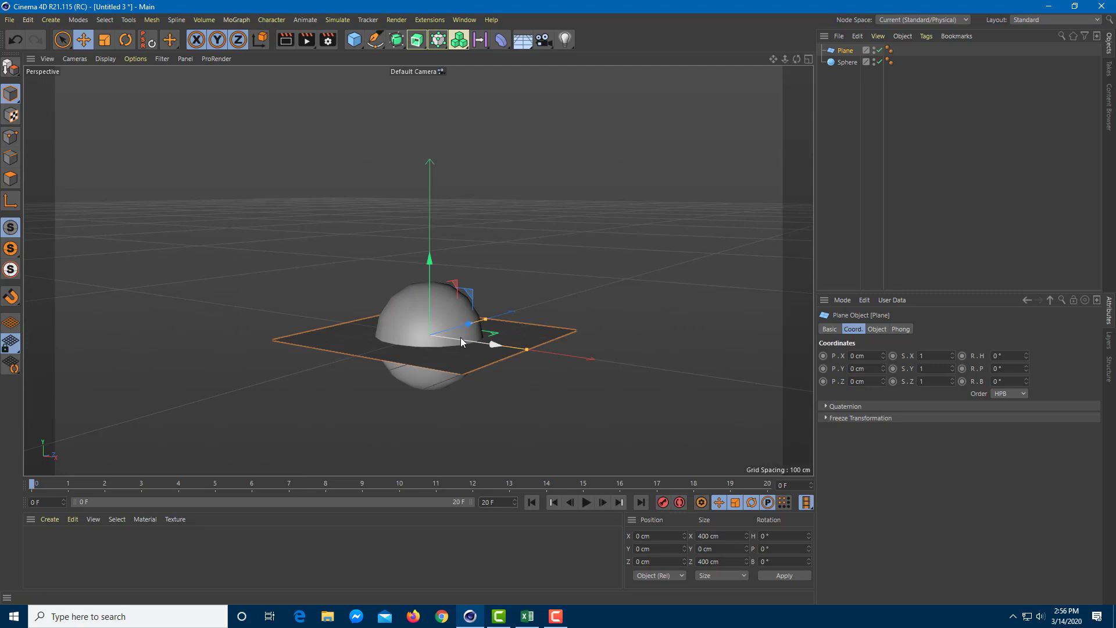
pyautogui.moveTo(173, 479); pyautogui.dragTo(173, 485)
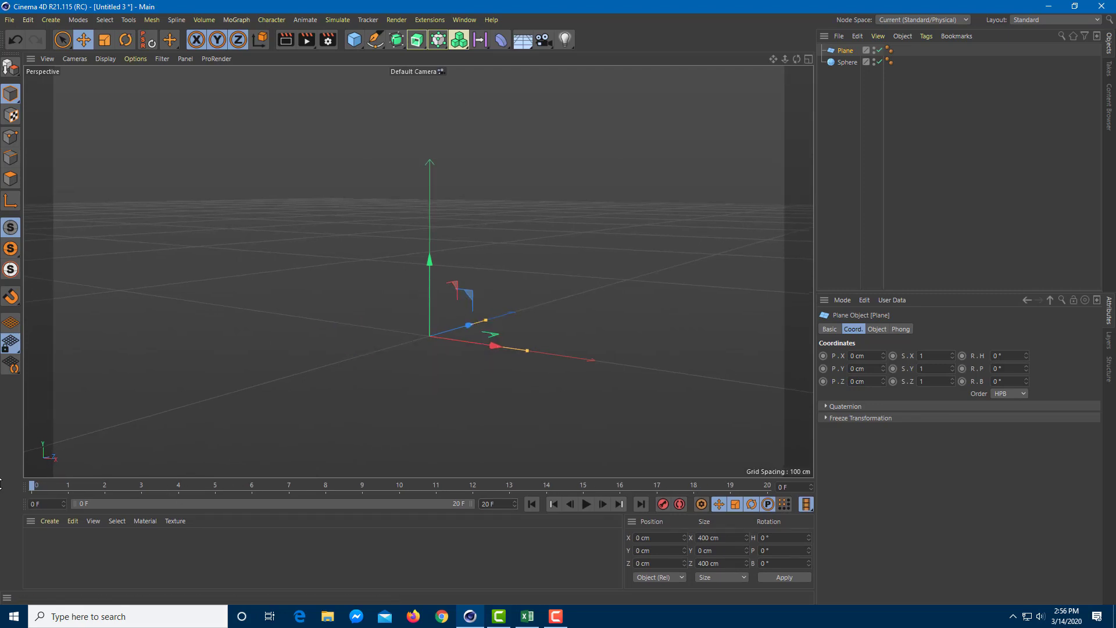
pyautogui.moveTo(430, 263); pyautogui.dragTo(429, 289)
pyautogui.hotkey('ctrl', 'z')
pyautogui.hotkey('ctrl', 'z')
# - Raise the sphere above the plane to a Y position of 600 cm and keyframe that Y position at frame 0
pyautogui.moveTo(434, 205)
pyautogui.mouseDown()
pyautogui.moveTo(436, 222)
pyautogui.moveTo(456, 155)
pyautogui.moveTo(451, 225)
pyautogui.moveTo(447, 11)
pyautogui.moveTo(446, 247)
pyautogui.moveTo(429, 242)
pyautogui.moveTo(429, 200)
pyautogui.mouseUp()
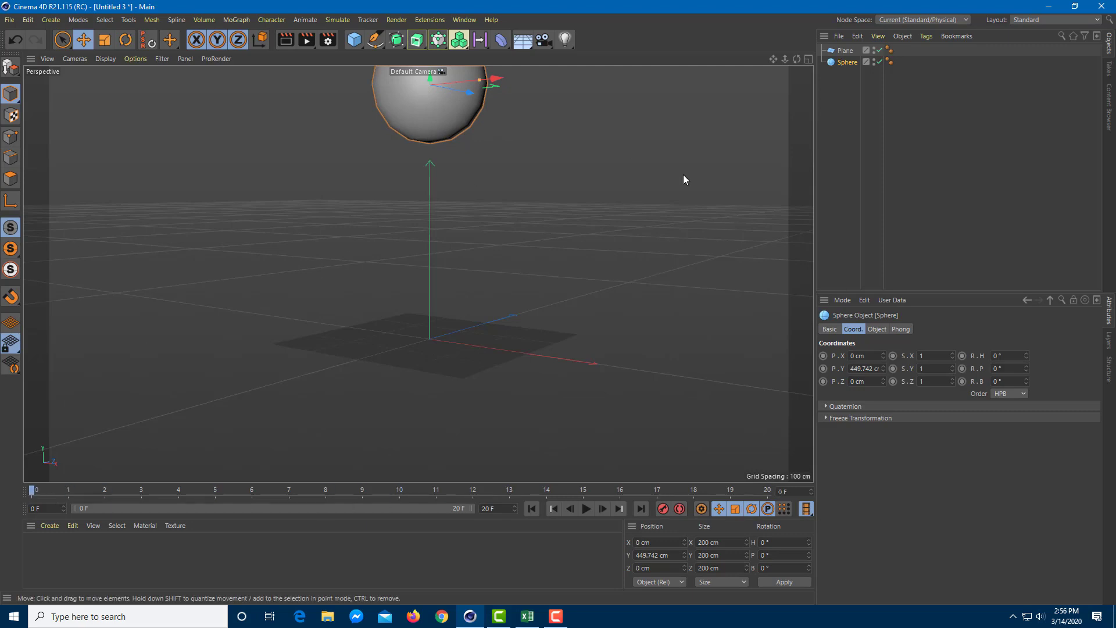
pyautogui.press('h')
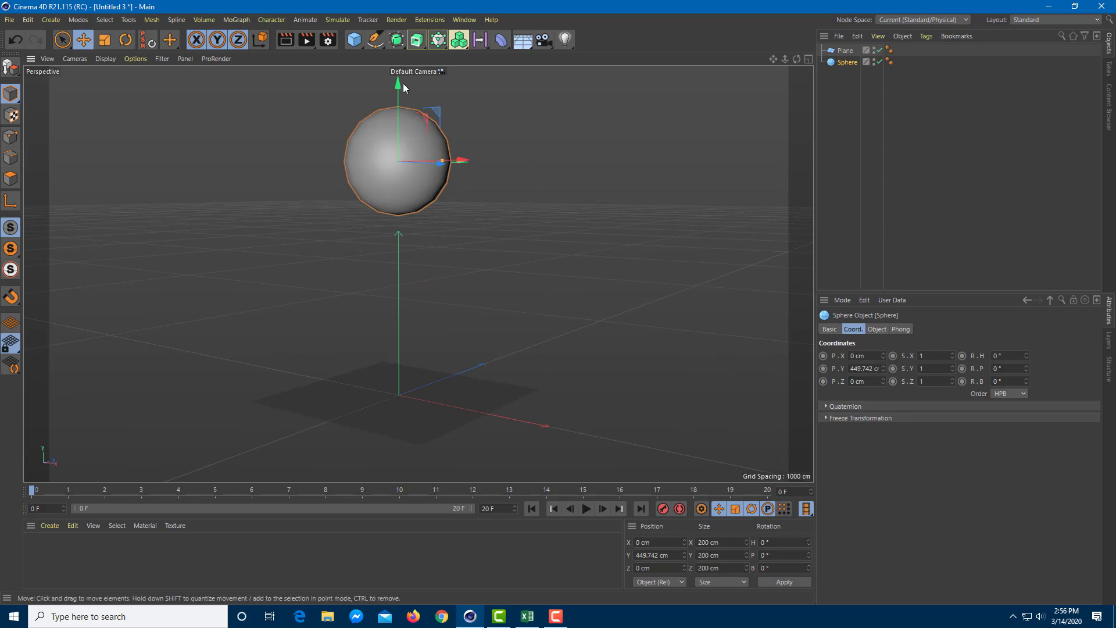
pyautogui.moveTo(398, 106); pyautogui.dragTo(398, 83)
pyautogui.click(865, 369)
pyautogui.doubleClick(873, 367)
pyautogui.write('600')
pyautogui.press('Return')
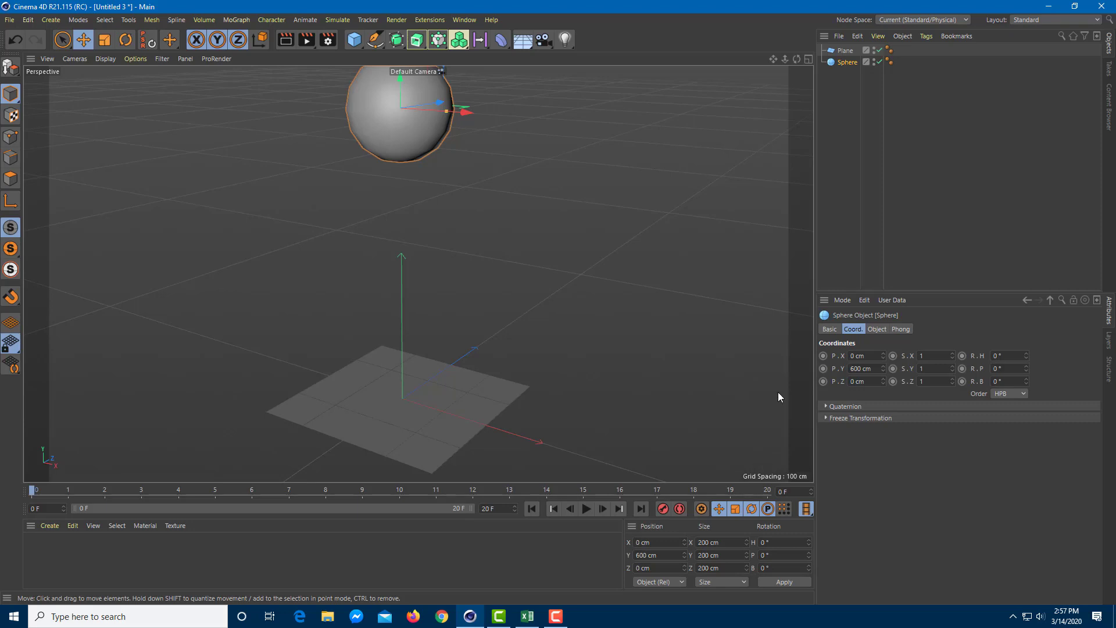
pyautogui.click(823, 368)
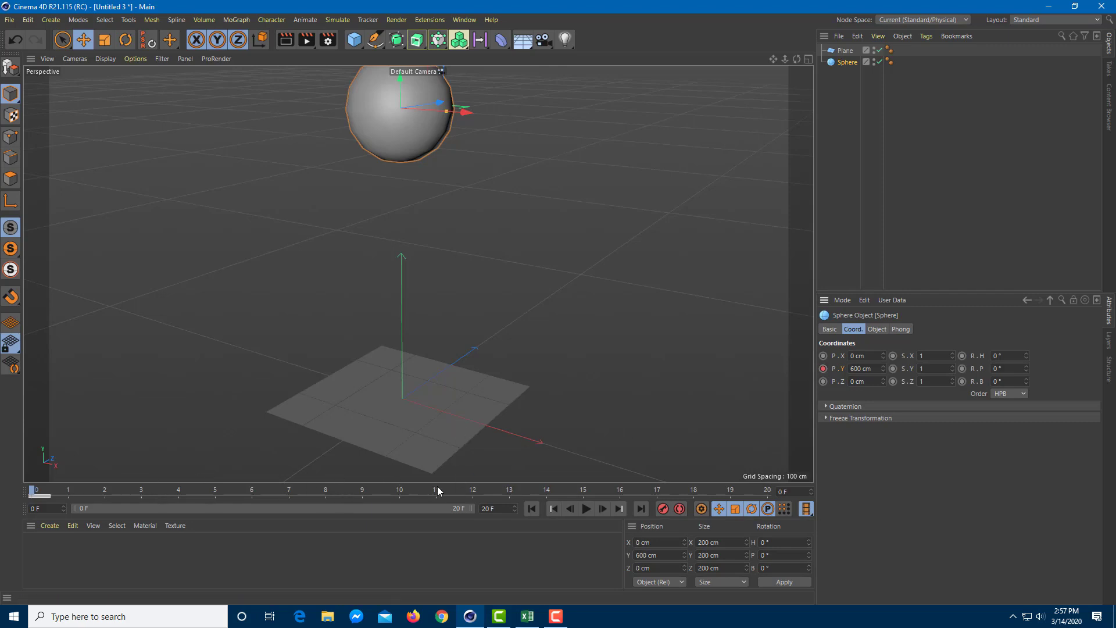
# - At frame 10, lower the sphere to a Y position of 30 cm and keyframe it
pyautogui.click(401, 491)
pyautogui.moveTo(400, 89); pyautogui.dragTo(407, 324)
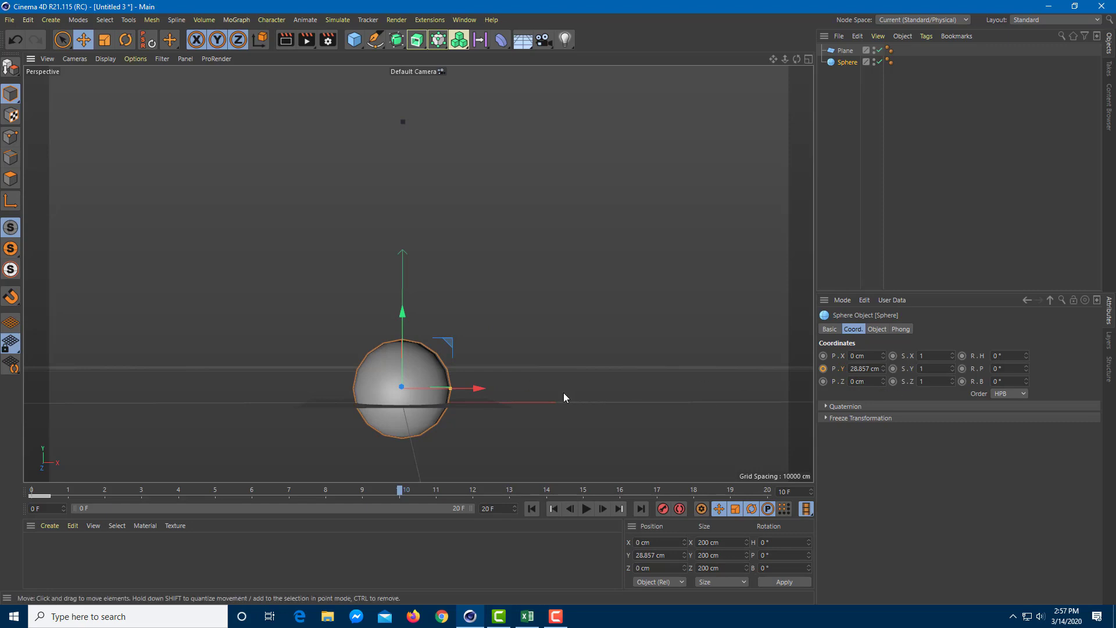
pyautogui.click(868, 370)
pyautogui.write('30')
pyautogui.press('Return')
pyautogui.keyDown('alt'); pyautogui.moveTo(523, 366); pyautogui.dragTo(411, 399); pyautogui.keyUp('alt')
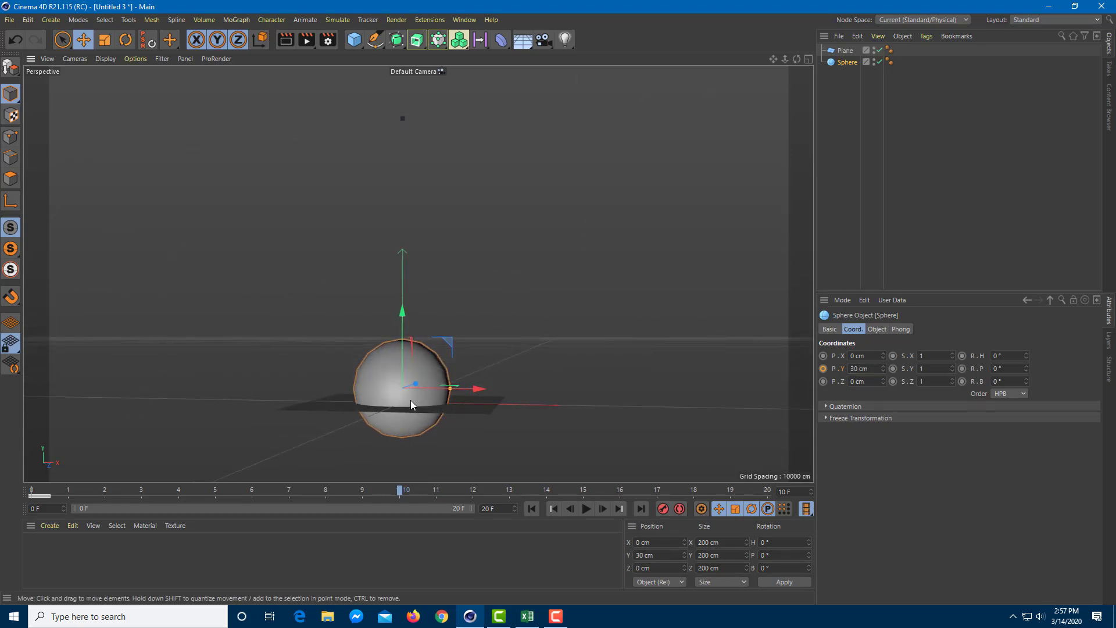
pyautogui.click(824, 369)
# - At frame 20, raise the sphere back to a Y position of 600 cm and keyframe it
pyautogui.moveTo(405, 494); pyautogui.dragTo(768, 494)
pyautogui.moveTo(408, 318); pyautogui.dragTo(506, 132)
pyautogui.doubleClick(863, 368)
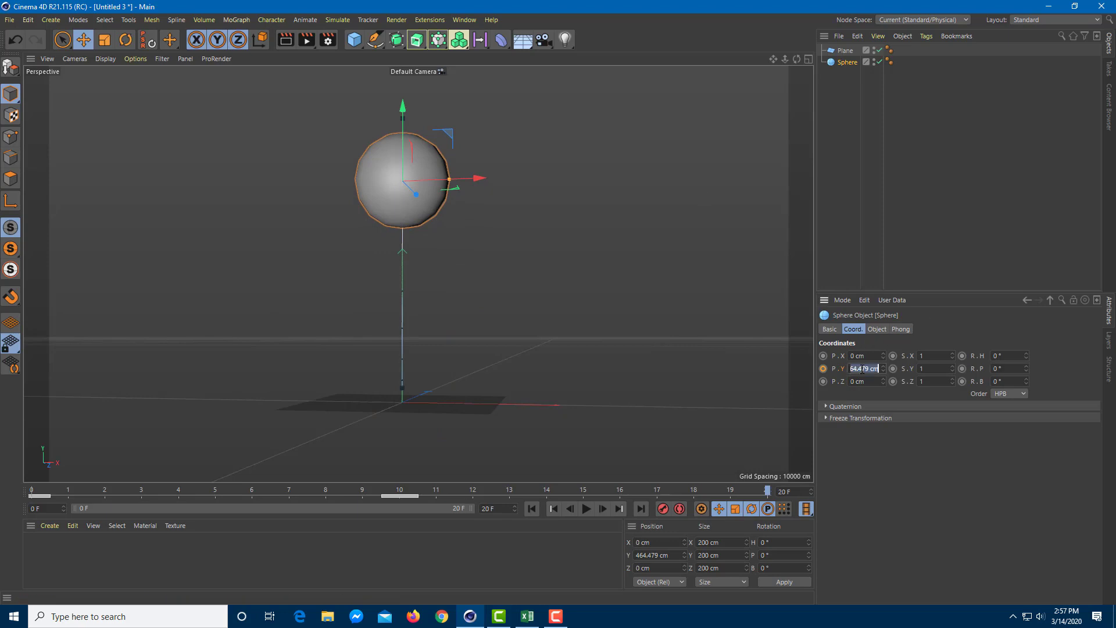
pyautogui.write('600')
pyautogui.press('Return')
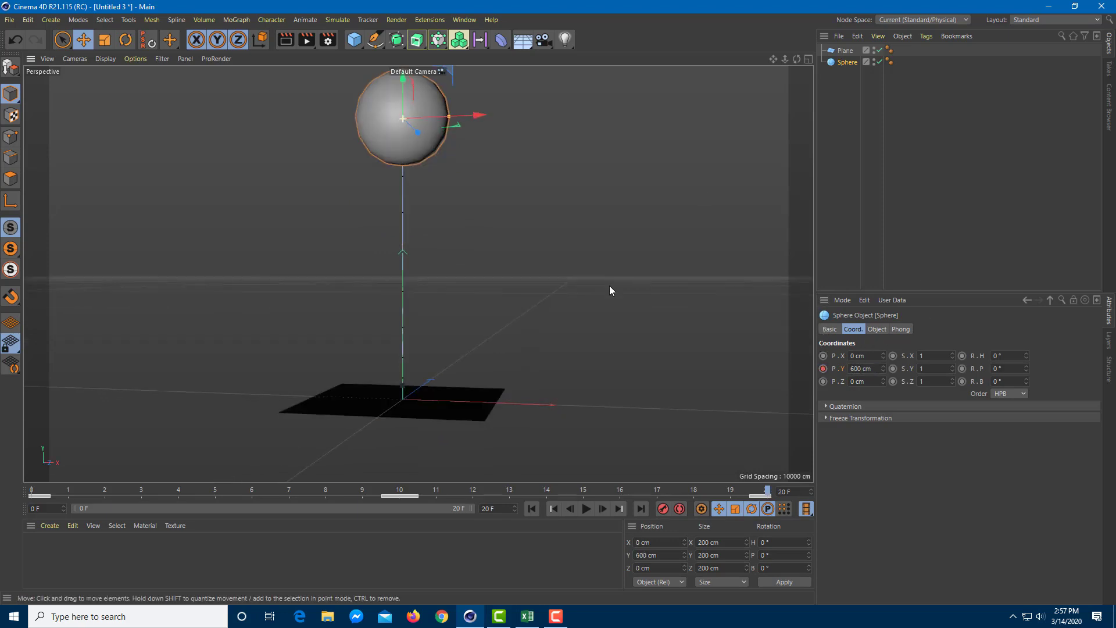
# - Play the animation to check the sphere's up-and-down motion, and stop playback
pyautogui.click(591, 513)
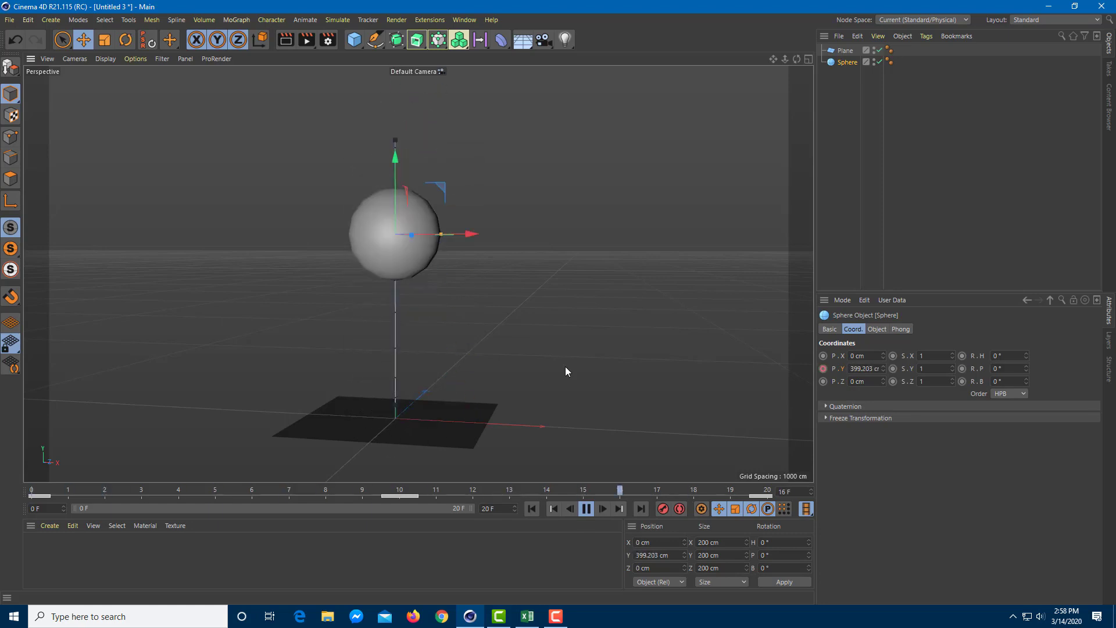
pyautogui.click(585, 508)
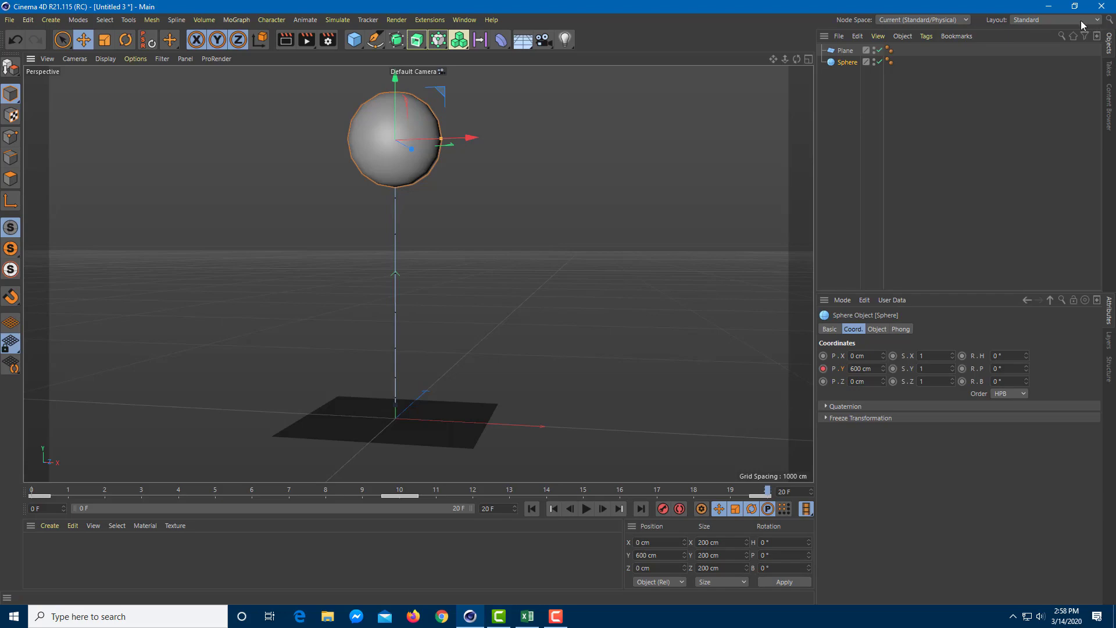
# - Switch to the Animate layout and show the sphere's animation in F-Curve Mode
pyautogui.click(1048, 19)
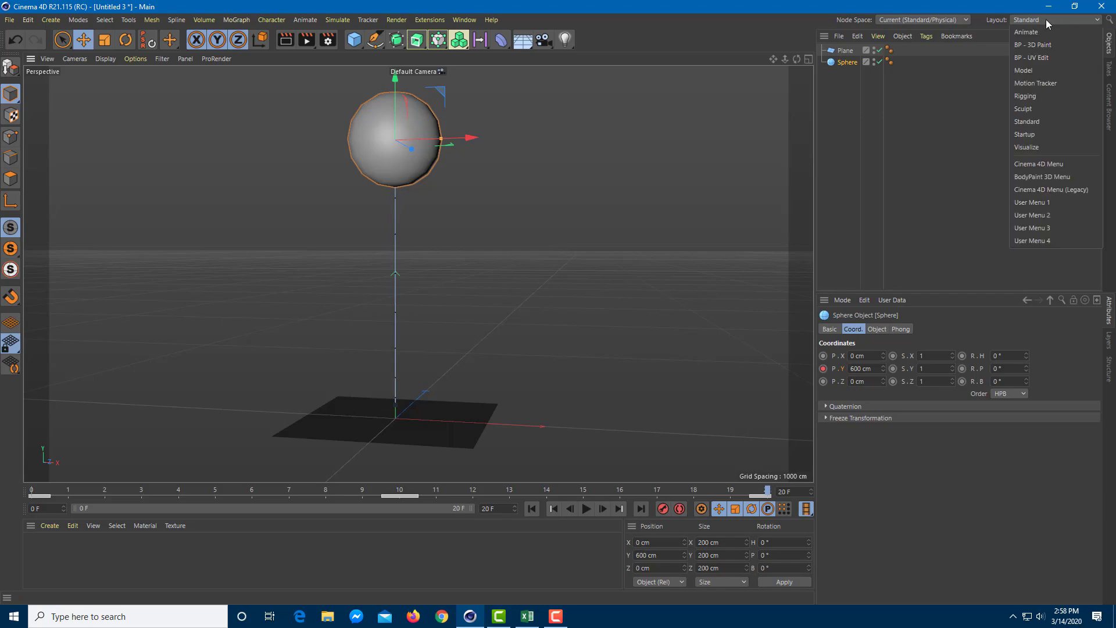
pyautogui.click(1019, 32)
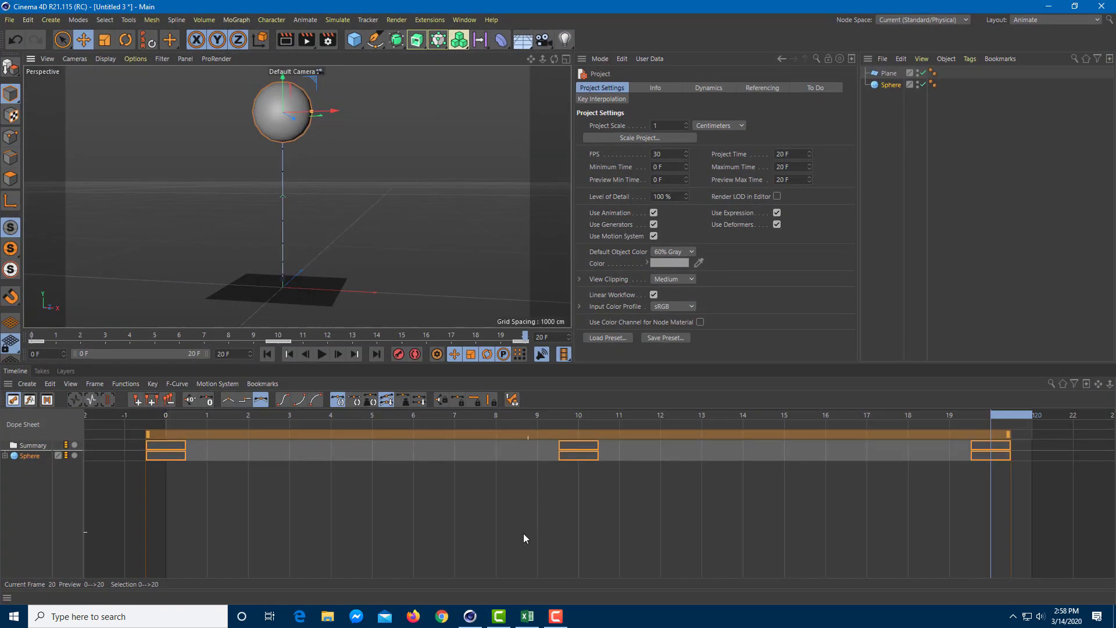
pyautogui.click(68, 384)
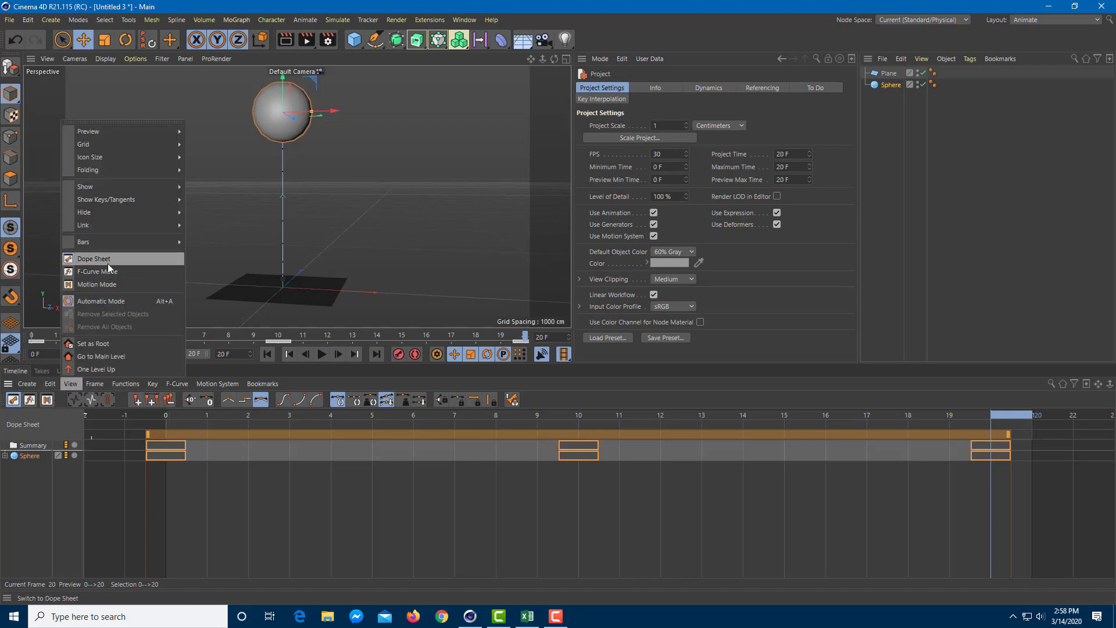
pyautogui.click(134, 273)
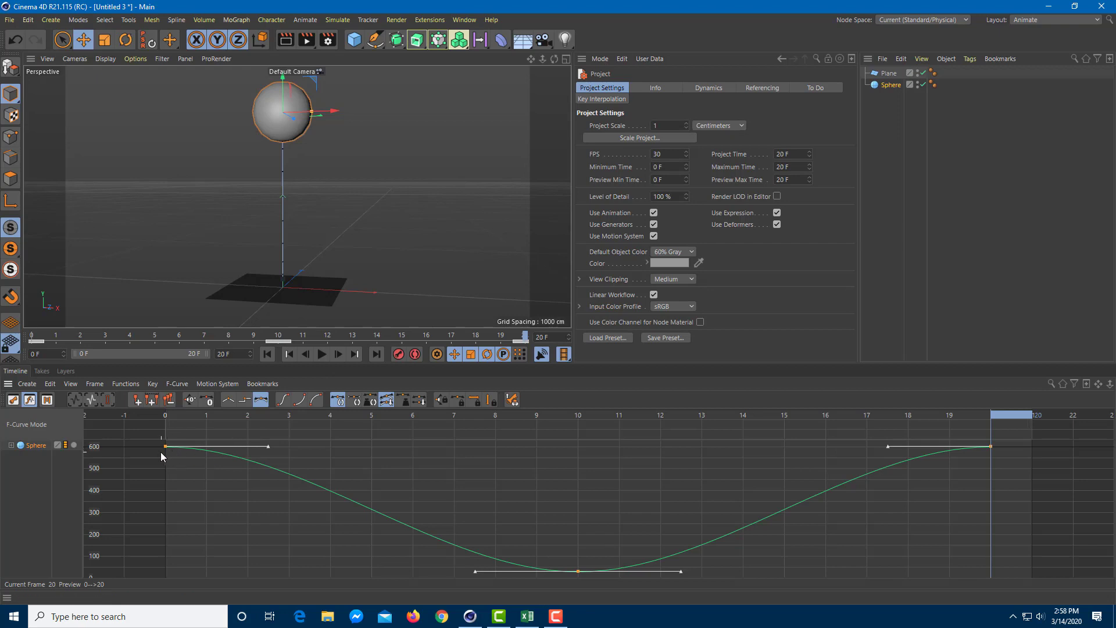
# - Play the animation to compare the sphere's motion with its F-curve, and stop playback
pyautogui.moveTo(169, 449)
pyautogui.click(321, 354)
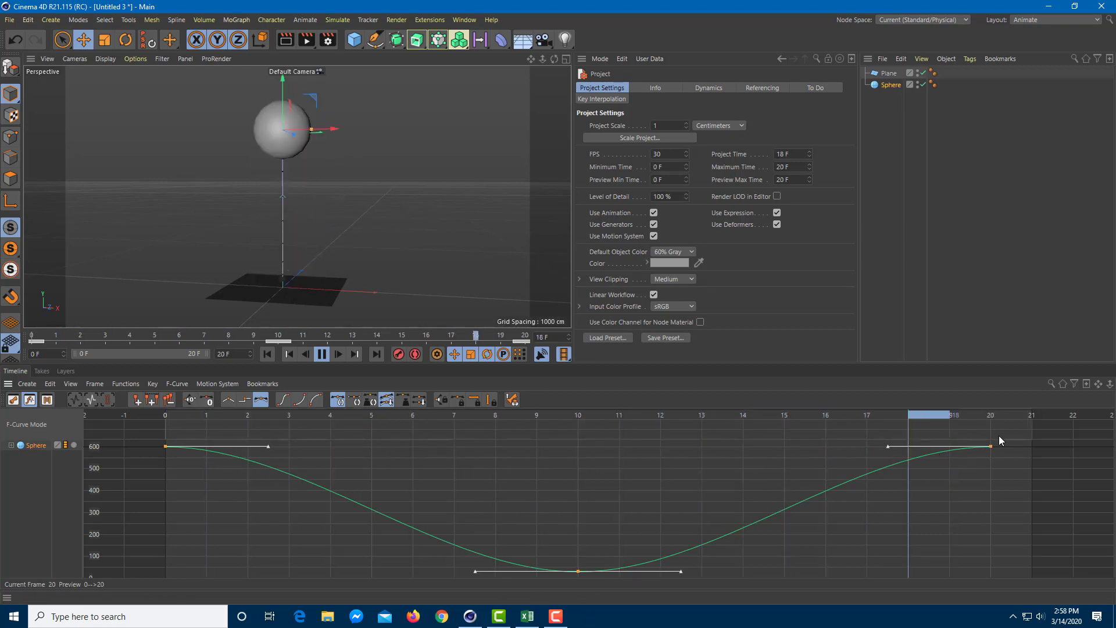
pyautogui.click(323, 359)
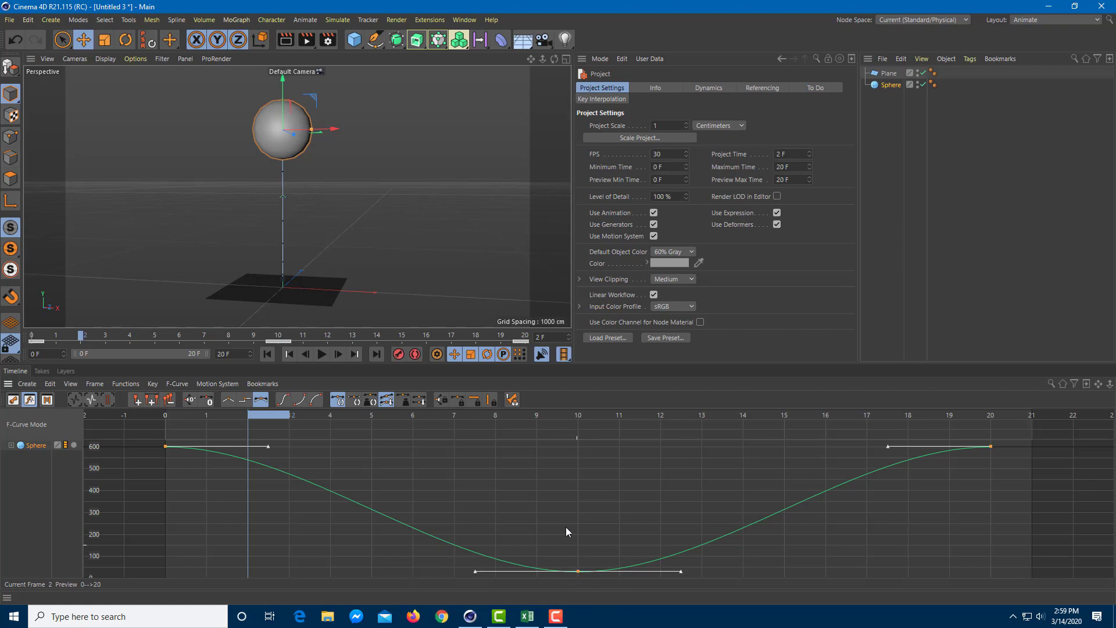
# - Try to tilt the tangent of the frame 10 key upward on its right side, and undo the change
pyautogui.moveTo(540, 515); pyautogui.dragTo(611, 588)
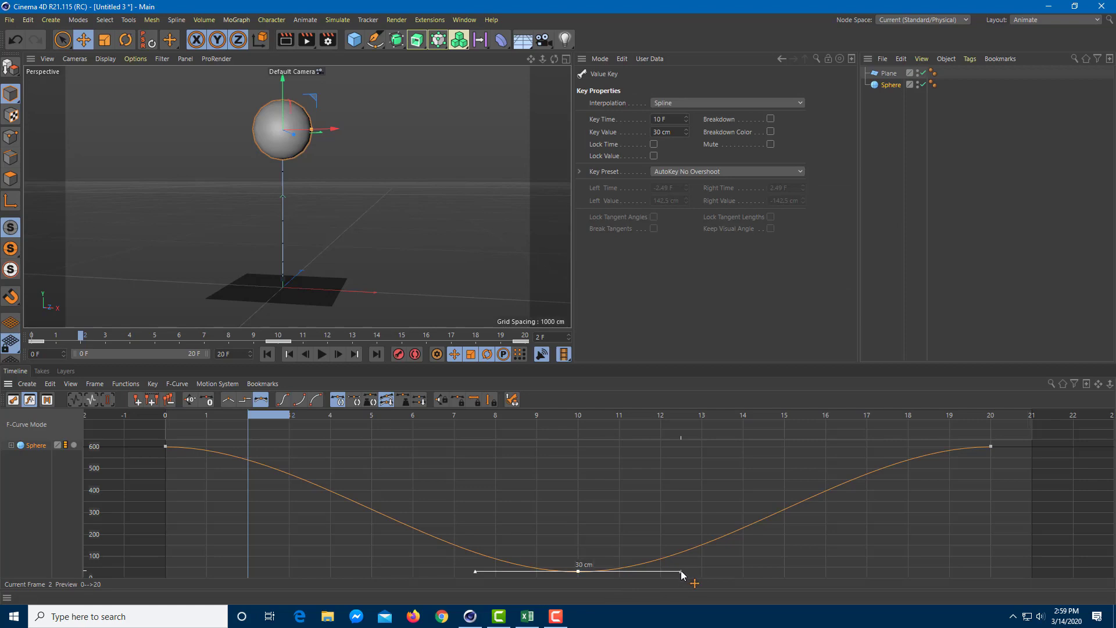
pyautogui.moveTo(682, 570); pyautogui.dragTo(675, 546)
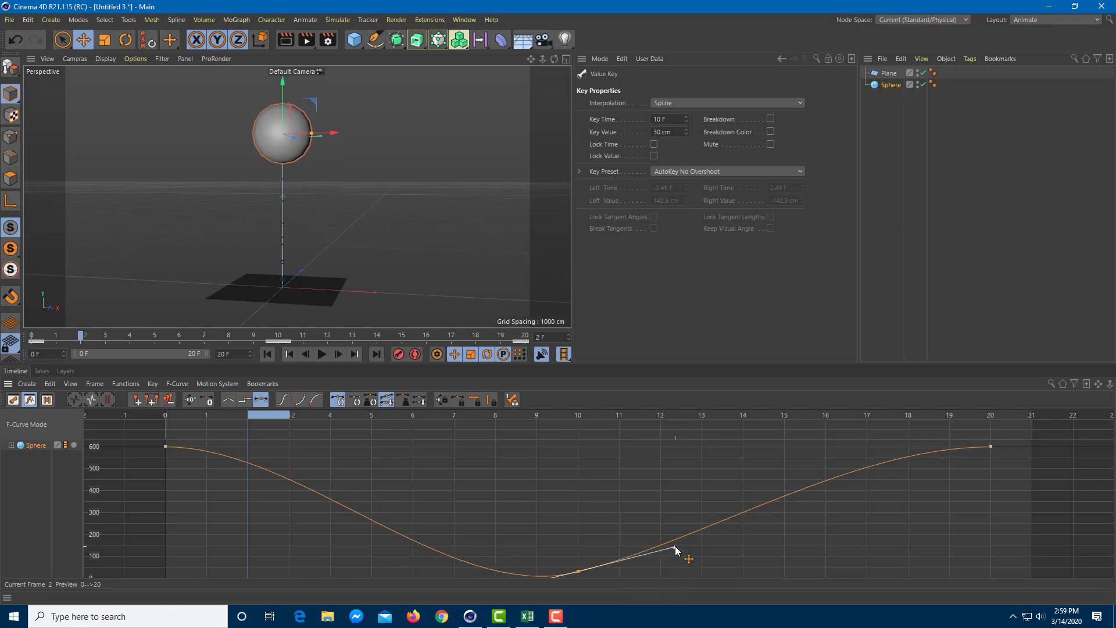
pyautogui.hotkey('ctrl', 'z')
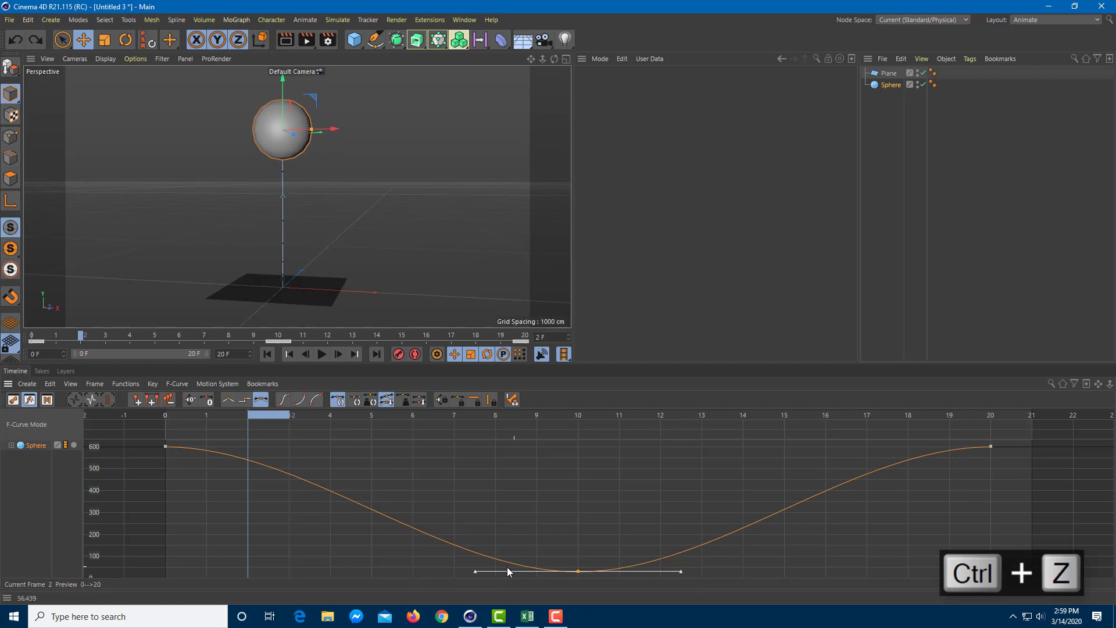
pyautogui.moveTo(680, 573); pyautogui.dragTo(682, 573)
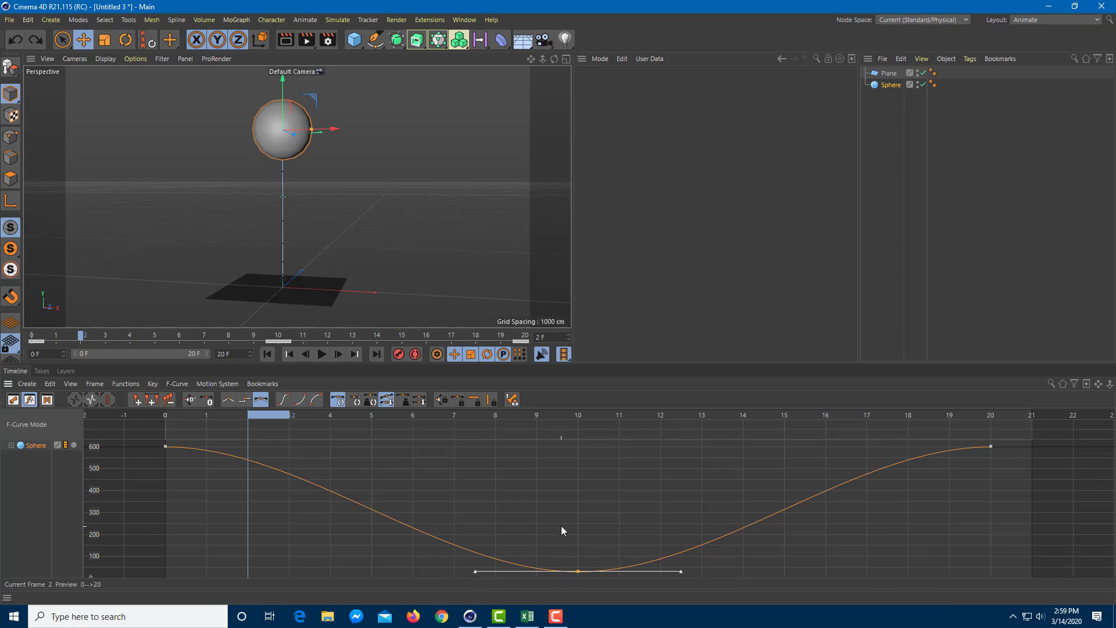
# - Select the F-curve key at frame 10 and break its tangents
pyautogui.moveTo(538, 504); pyautogui.dragTo(601, 570)
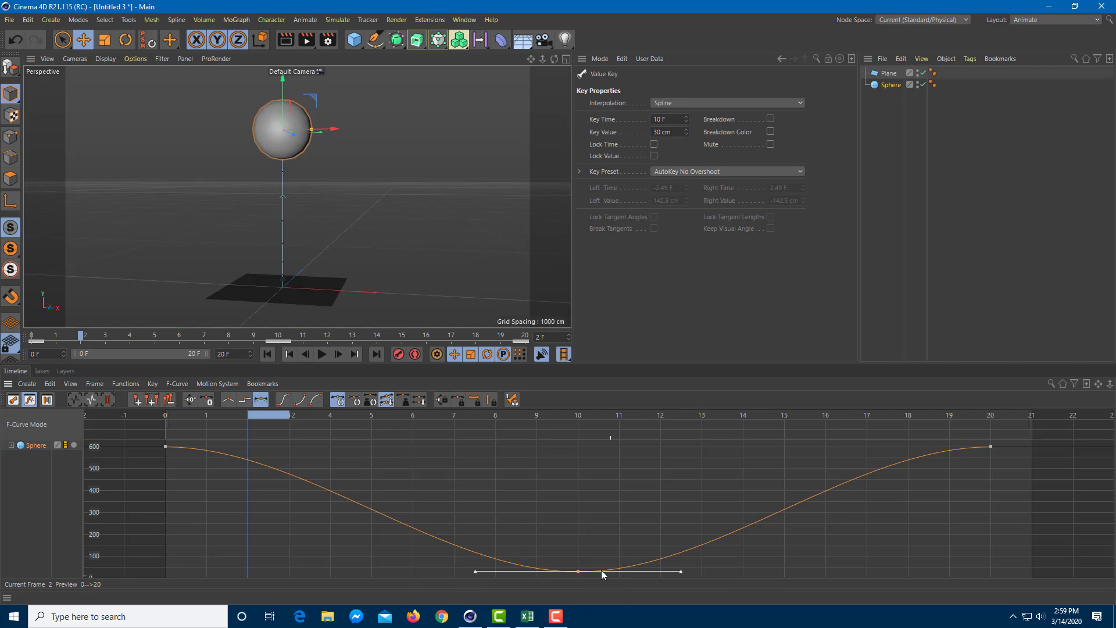
pyautogui.click(418, 400)
pyautogui.click(696, 569)
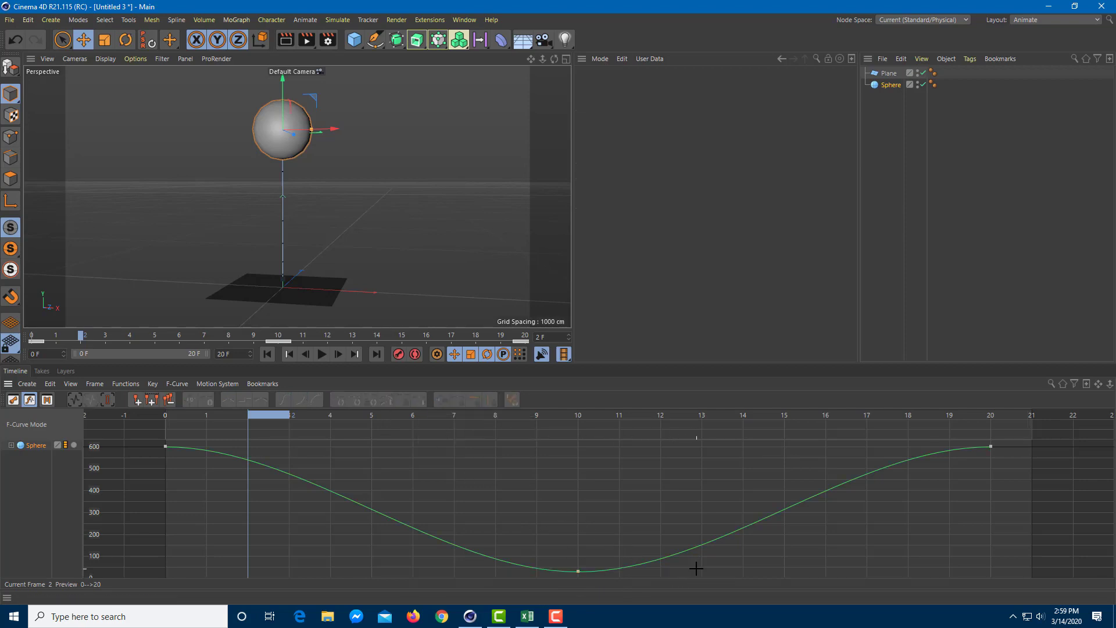
pyautogui.click(605, 570)
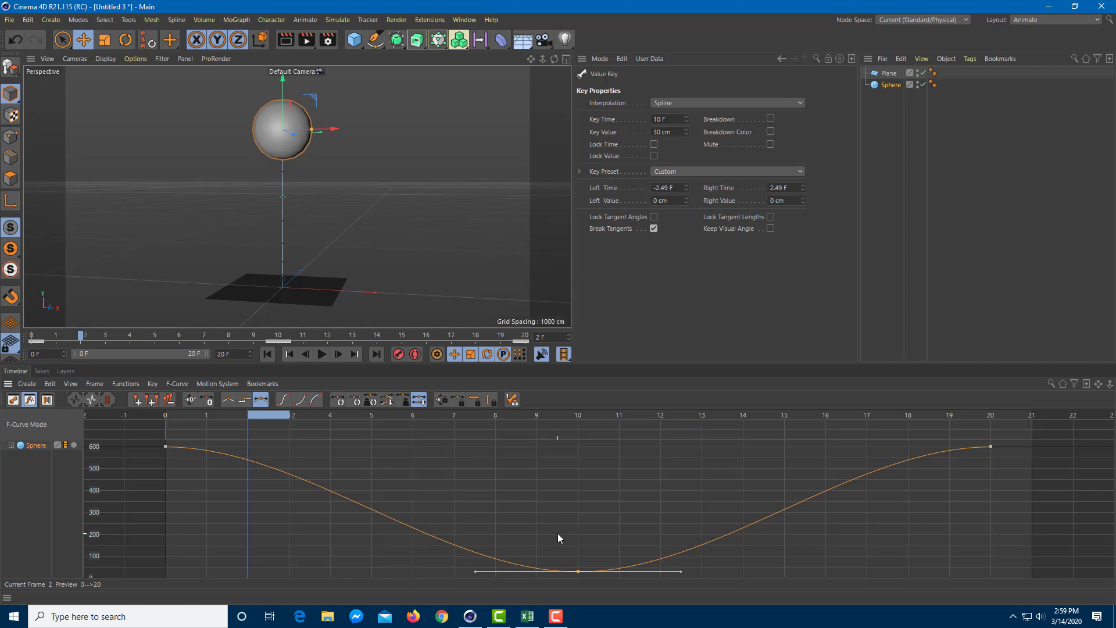
# - Reframe the F-curve graph to examine the sphere's whole curve from frame 0 to 20 and the frame 10 key's handles
pyautogui.moveTo(556, 516)
pyautogui.keyDown('alt'); pyautogui.mouseDown(button='right')
pyautogui.moveTo(540, 516)
pyautogui.moveTo(567, 516)
pyautogui.moveTo(529, 516)
pyautogui.moveTo(556, 516)
pyautogui.moveTo(555, 497)
pyautogui.moveTo(556, 519)
pyautogui.mouseUp(button='right'); pyautogui.keyUp('alt')
pyautogui.keyDown('alt'); pyautogui.moveTo(555, 437); pyautogui.dragTo(555, 435, button='right'); pyautogui.keyUp('alt')
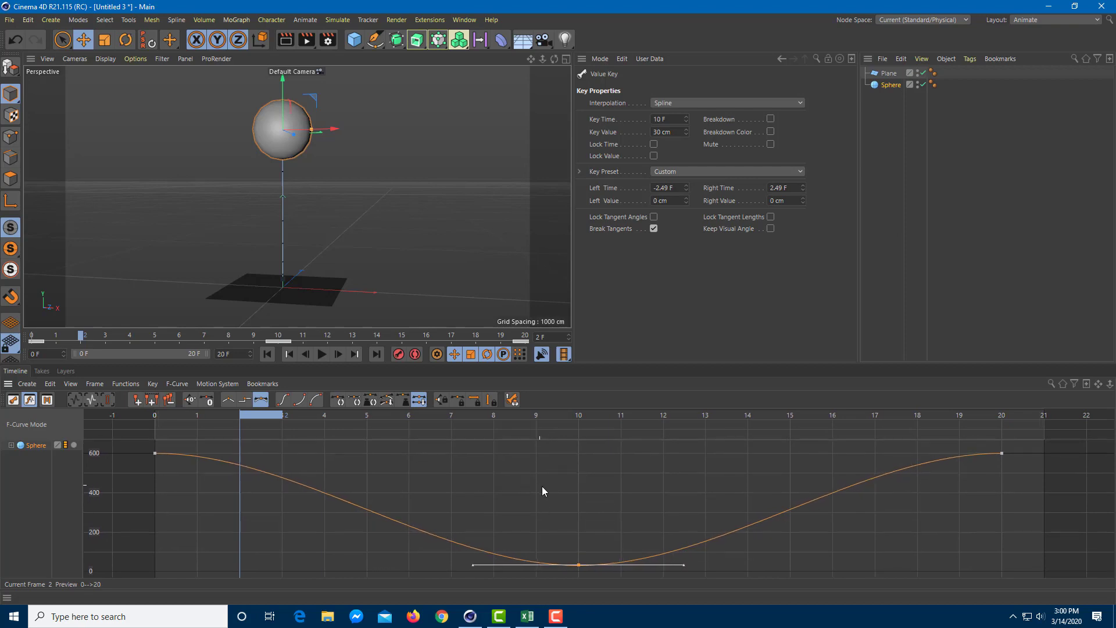
pyautogui.moveTo(568, 501)
pyautogui.keyDown('alt'); pyautogui.mouseDown(button='right')
pyautogui.moveTo(558, 501)
pyautogui.moveTo(568, 503)
pyautogui.mouseUp(button='right'); pyautogui.keyUp('alt')
pyautogui.keyDown('alt'); pyautogui.moveTo(563, 500); pyautogui.dragTo(547, 590, button='middle'); pyautogui.keyUp('alt')
pyautogui.scroll(-5, 518, 514)
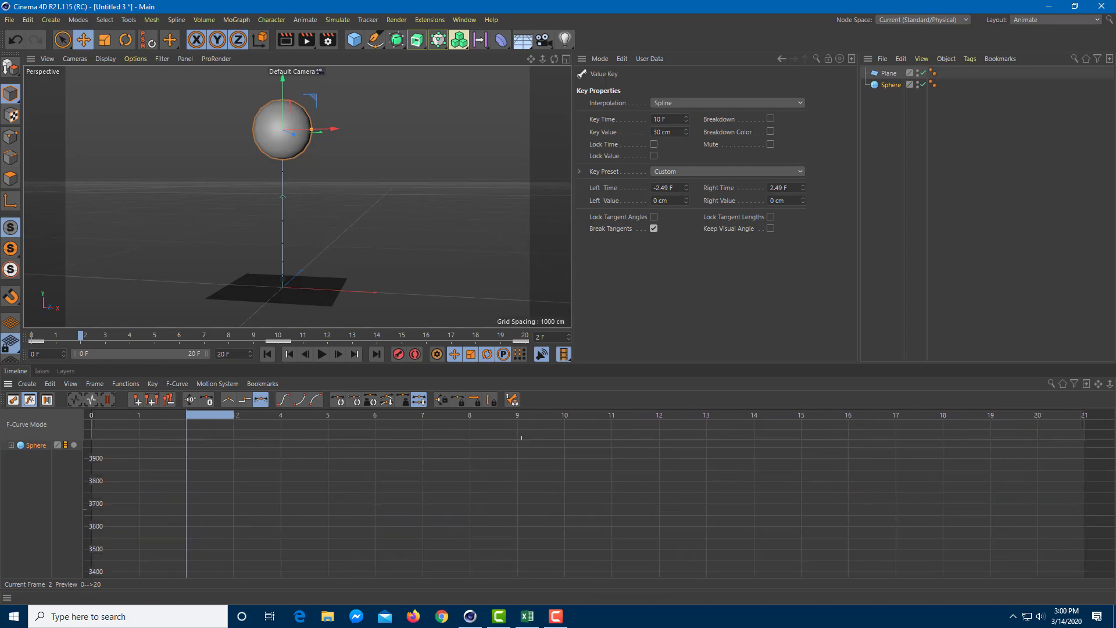
pyautogui.press('h')
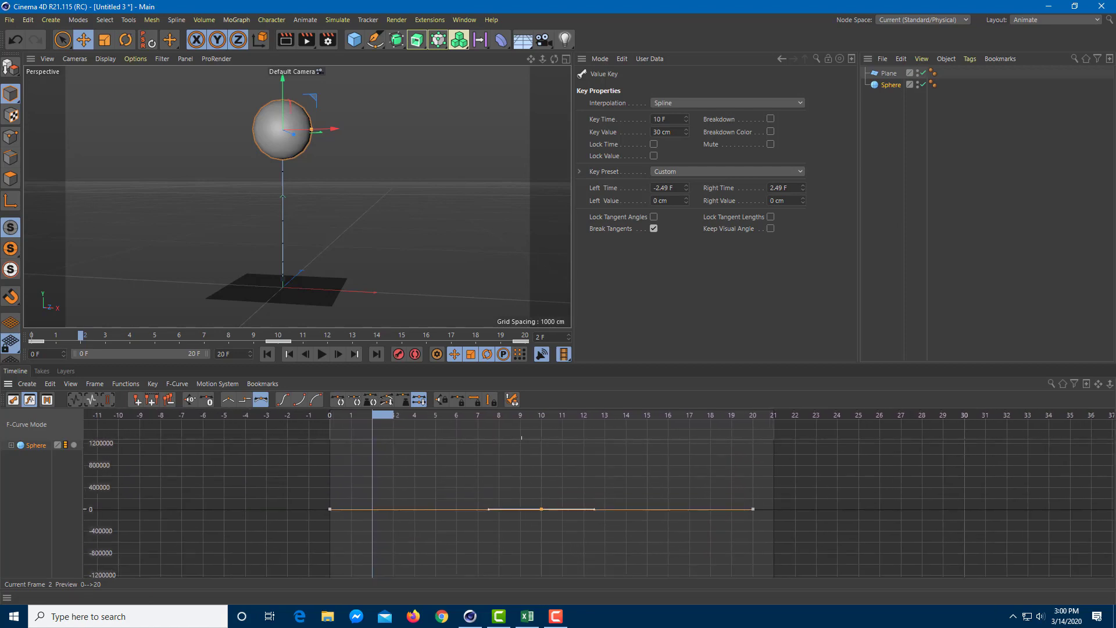
pyautogui.keyDown('alt'); pyautogui.moveTo(521, 526); pyautogui.dragTo(576, 462, button='right'); pyautogui.keyUp('alt')
pyautogui.keyDown('alt'); pyautogui.moveTo(543, 545); pyautogui.dragTo(546, 474, button='middle'); pyautogui.keyUp('alt')
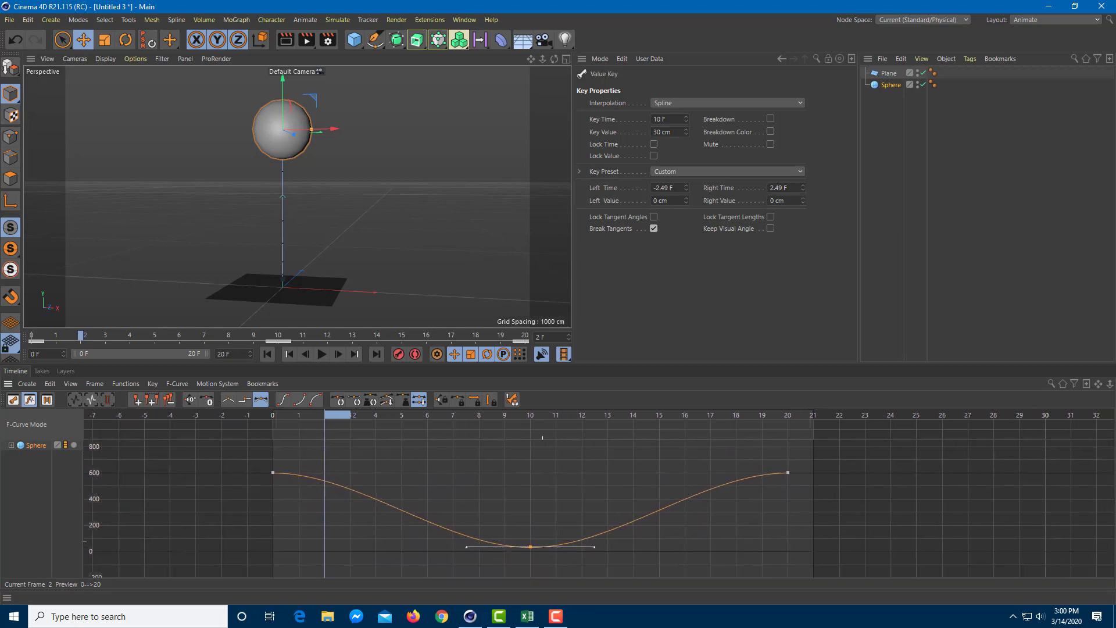
# - Fit the sphere's F-curve from frame 0 to 20 closely in the graph, then play and stop the animation
pyautogui.keyDown('alt'); pyautogui.moveTo(547, 520); pyautogui.dragTo(589, 533, button='right'); pyautogui.keyUp('alt')
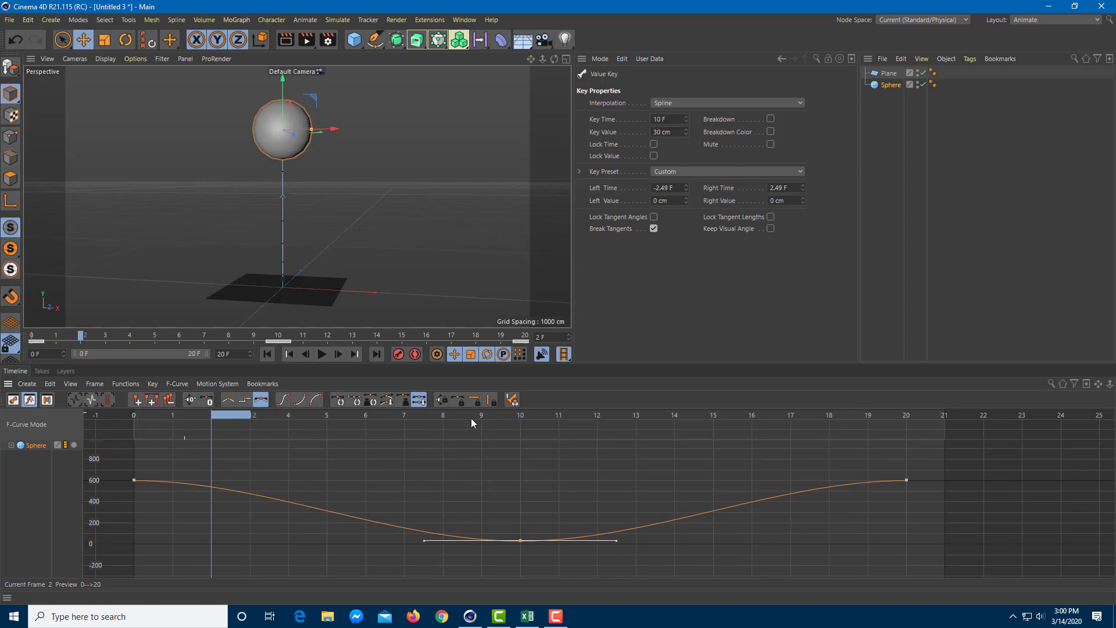
pyautogui.keyDown('alt'); pyautogui.moveTo(555, 513); pyautogui.dragTo(563, 548, button='right'); pyautogui.keyUp('alt')
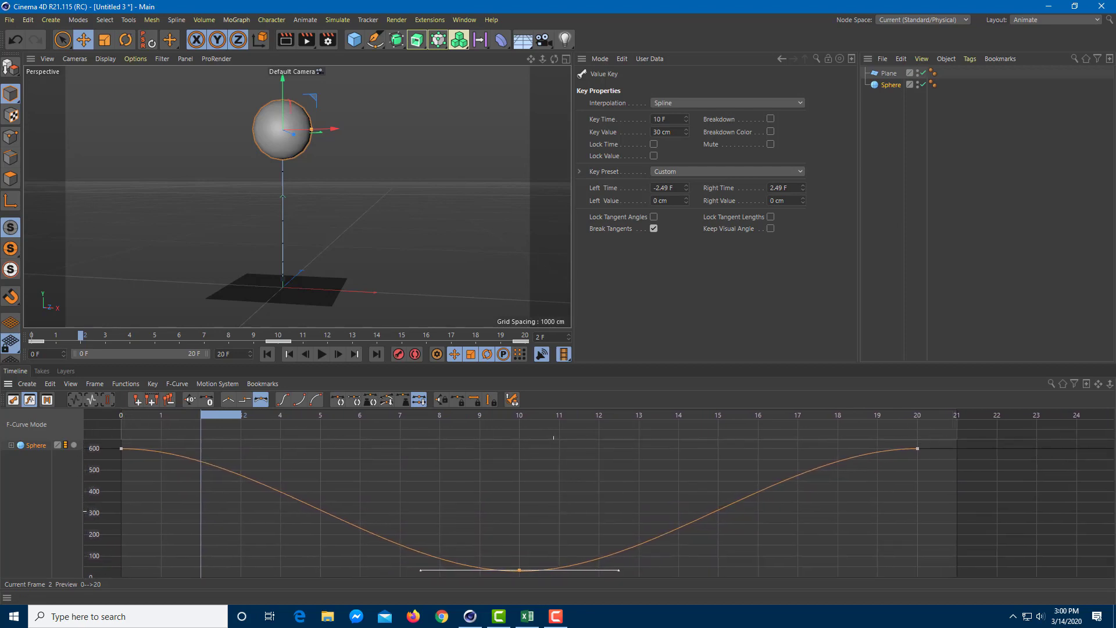
pyautogui.keyDown('alt'); pyautogui.moveTo(524, 519); pyautogui.dragTo(636, 519, button='middle'); pyautogui.keyUp('alt')
pyautogui.keyDown('alt'); pyautogui.moveTo(549, 508); pyautogui.dragTo(553, 516, button='right'); pyautogui.keyUp('alt')
pyautogui.keyDown('alt'); pyautogui.moveTo(553, 516); pyautogui.dragTo(475, 516, button='middle'); pyautogui.keyUp('alt')
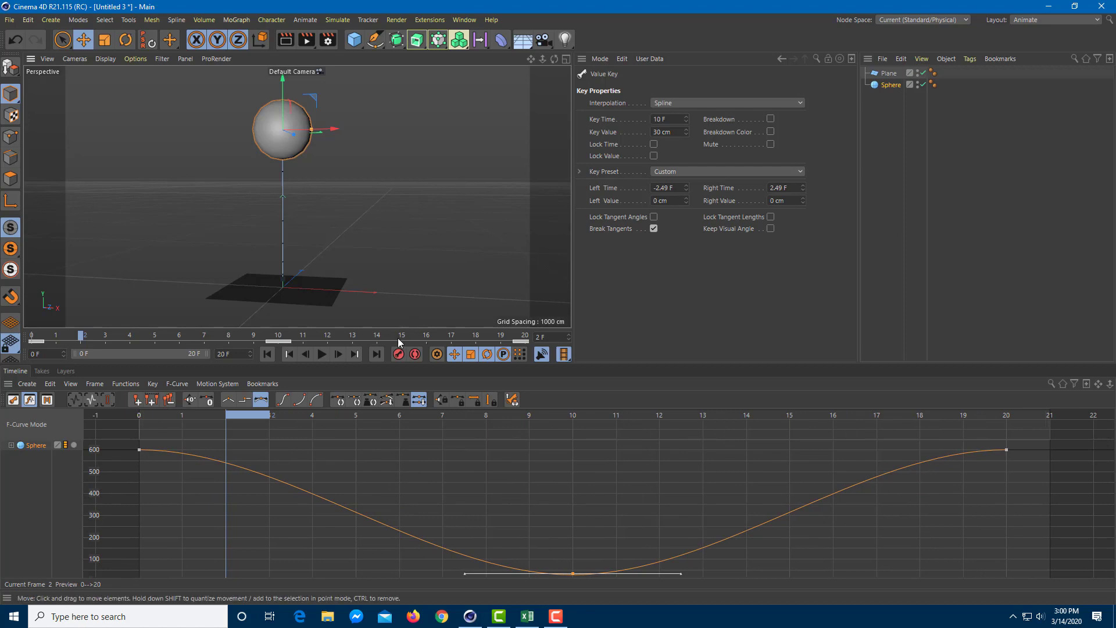
pyautogui.click(315, 357)
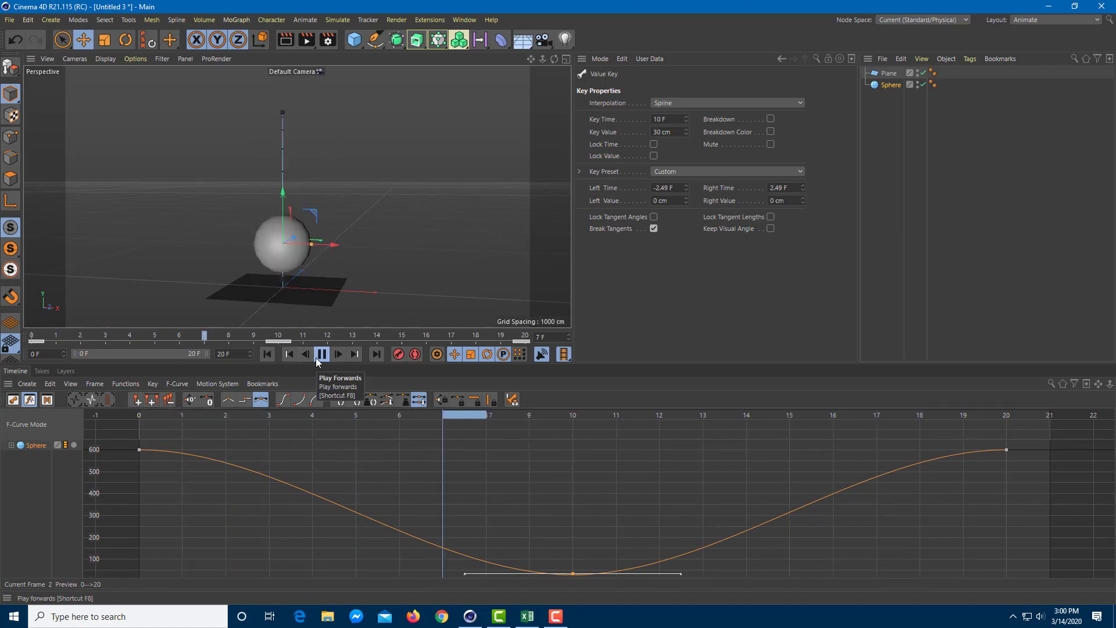
pyautogui.click(316, 358)
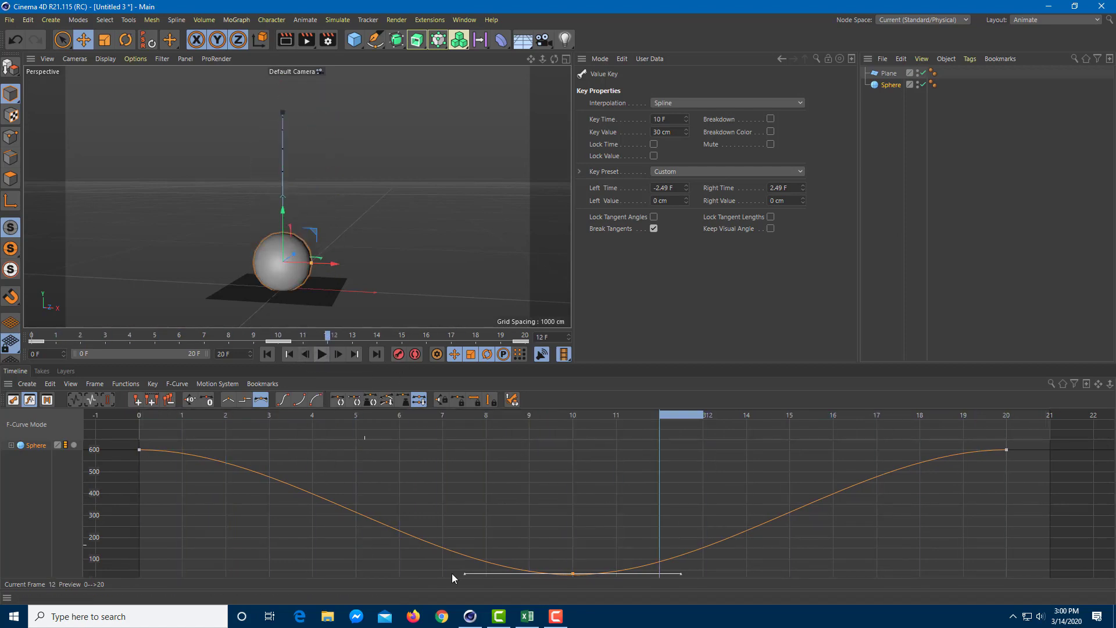
# - Break the frame 10 key's tangents, pull both handles steeply upward into a sharp V, and play the result
pyautogui.click(573, 517)
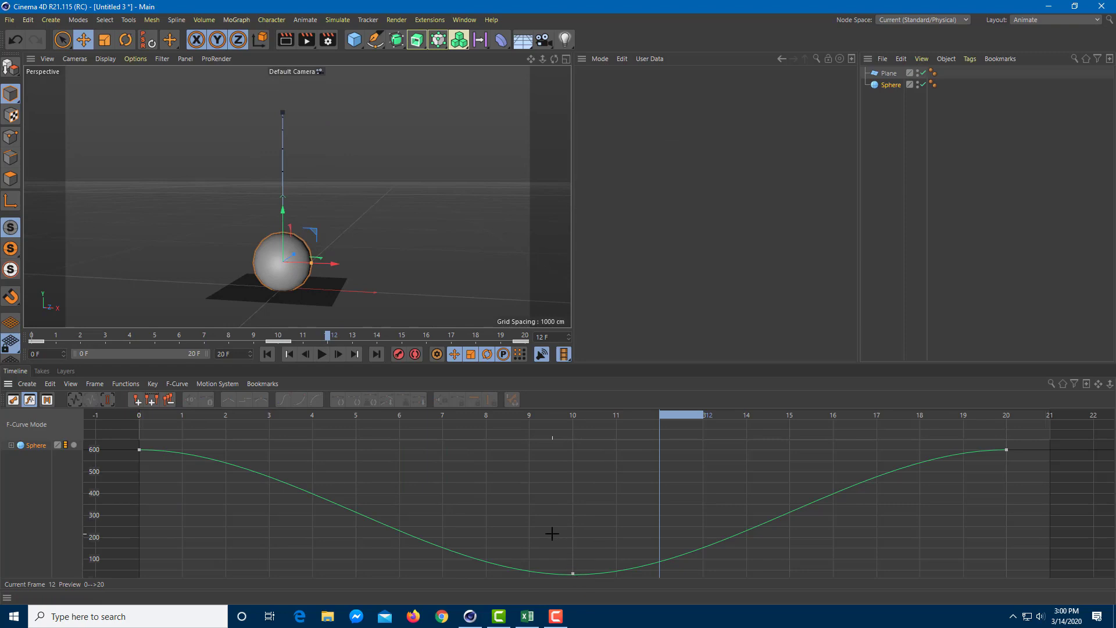
pyautogui.moveTo(549, 529); pyautogui.dragTo(611, 599)
pyautogui.click(419, 401)
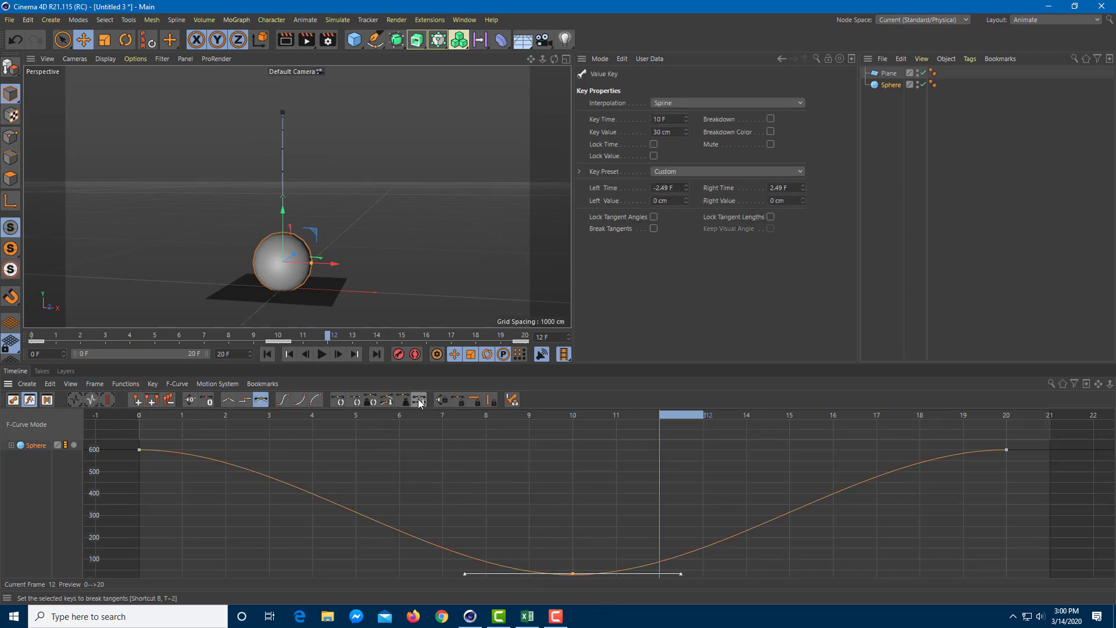
pyautogui.click(421, 402)
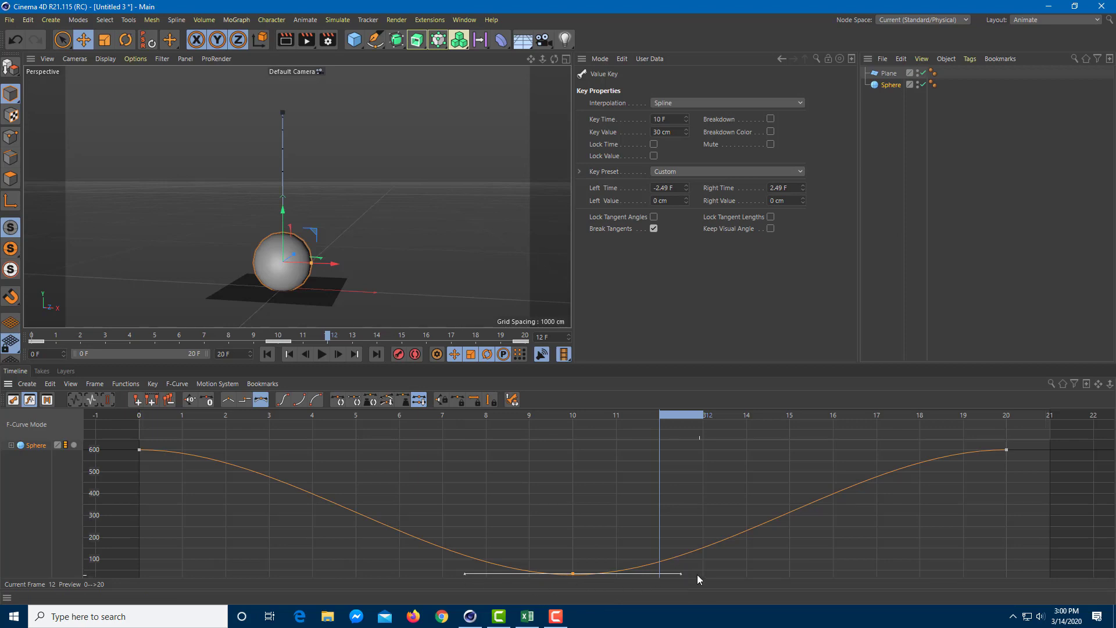
pyautogui.moveTo(679, 573); pyautogui.dragTo(642, 504)
pyautogui.moveTo(464, 573); pyautogui.dragTo(511, 513)
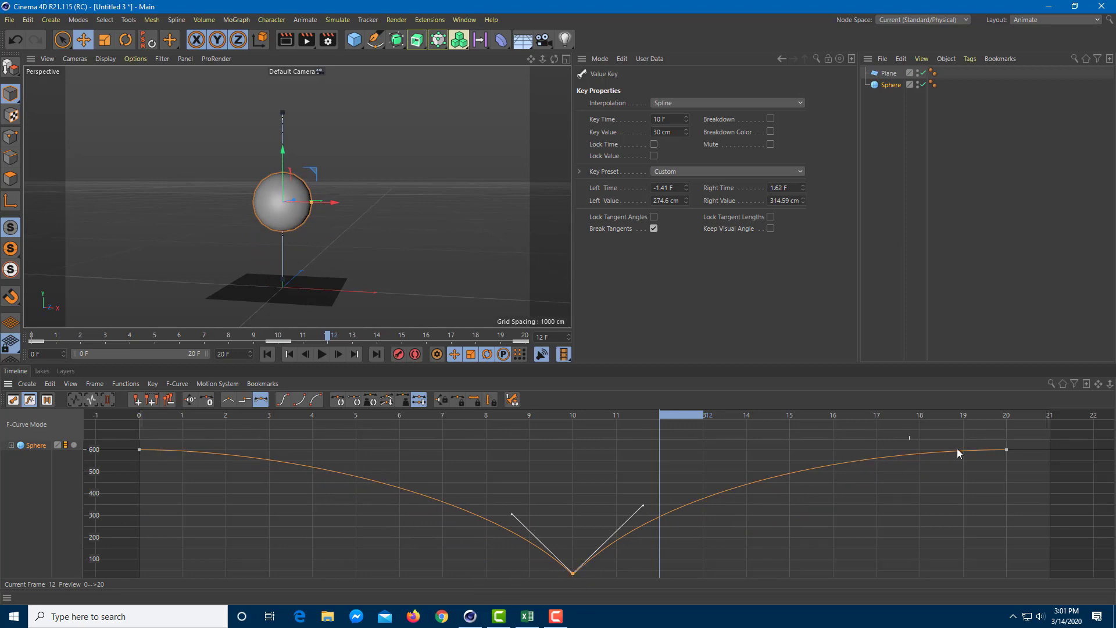
pyautogui.click(322, 355)
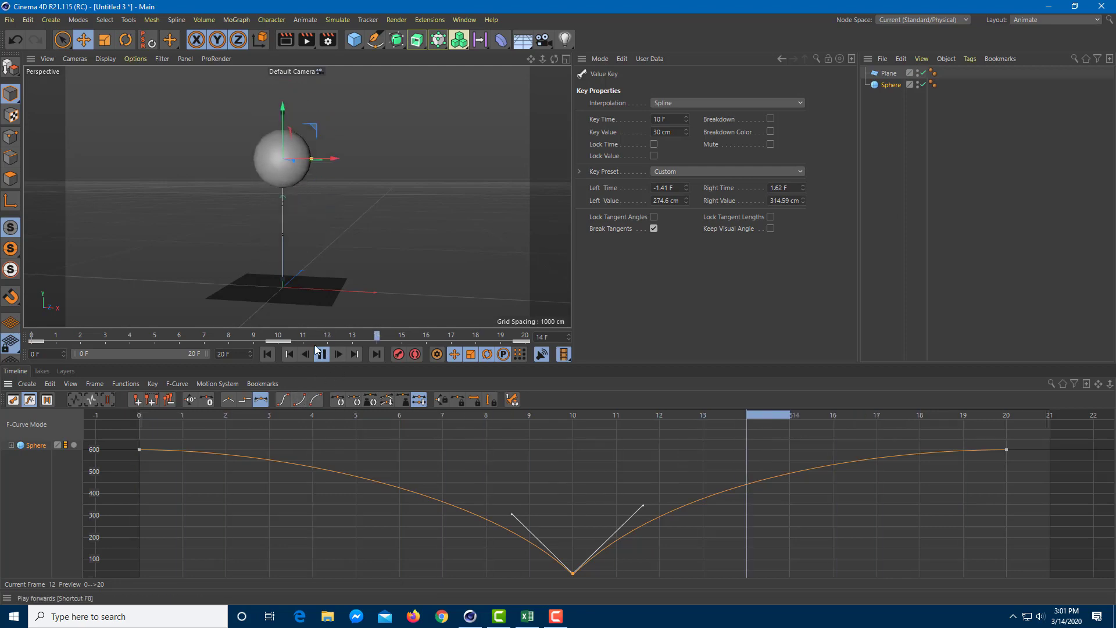
pyautogui.press('F8')
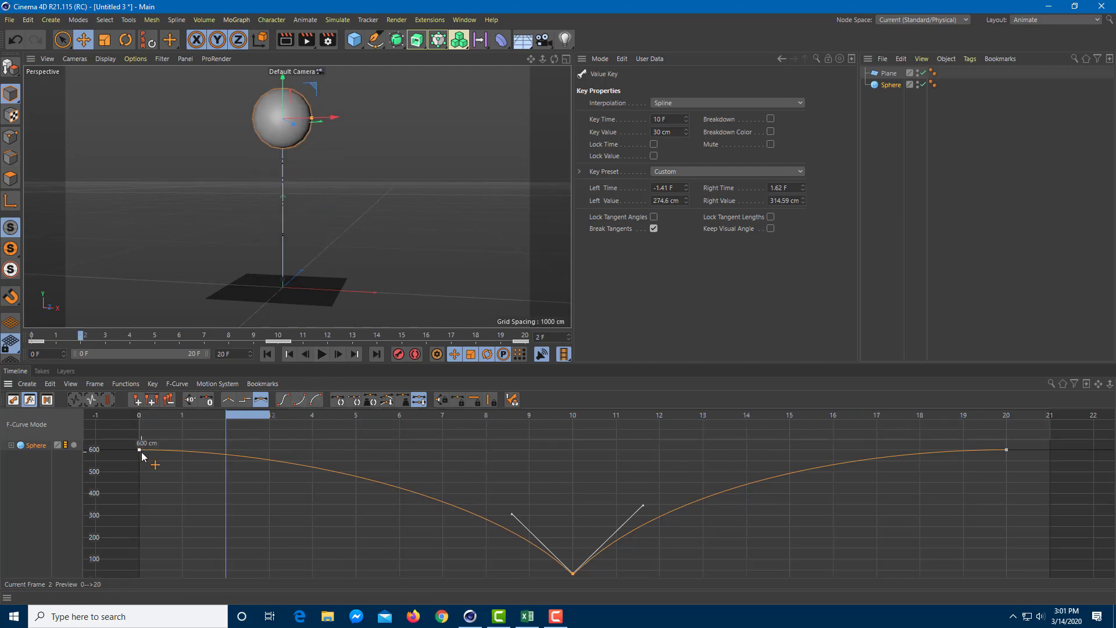
# - Lengthen the nearly flat inner tangents of the end keys to about 4.08 F at frame 0 and 3.27 F at frame 20
pyautogui.click(140, 450)
pyautogui.moveTo(262, 451); pyautogui.dragTo(316, 456)
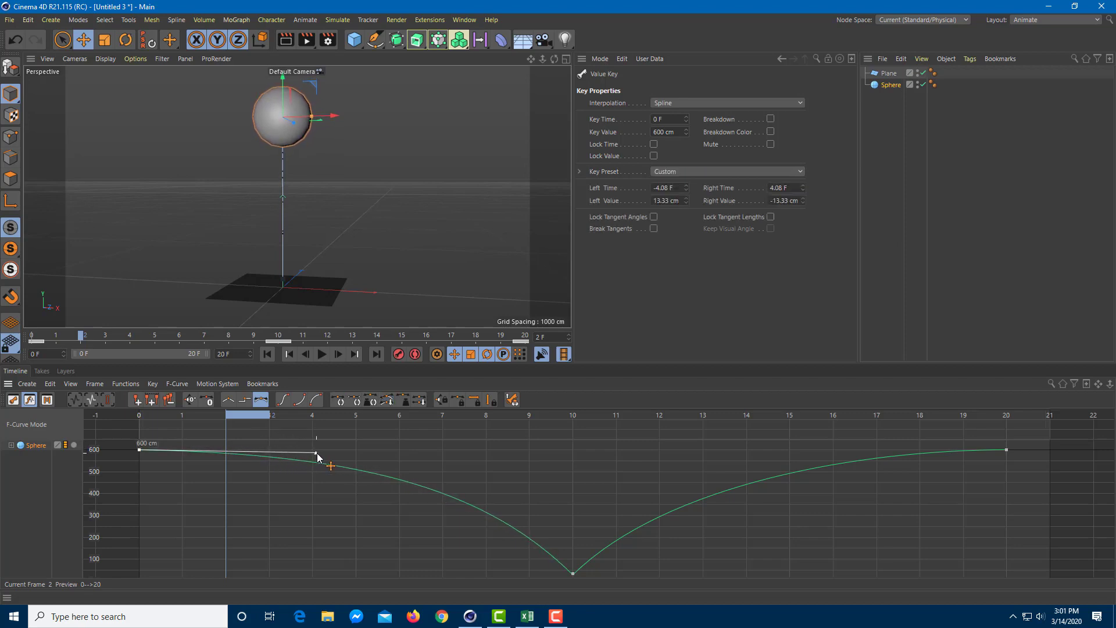
pyautogui.click(1006, 450)
pyautogui.moveTo(898, 450); pyautogui.dragTo(864, 451)
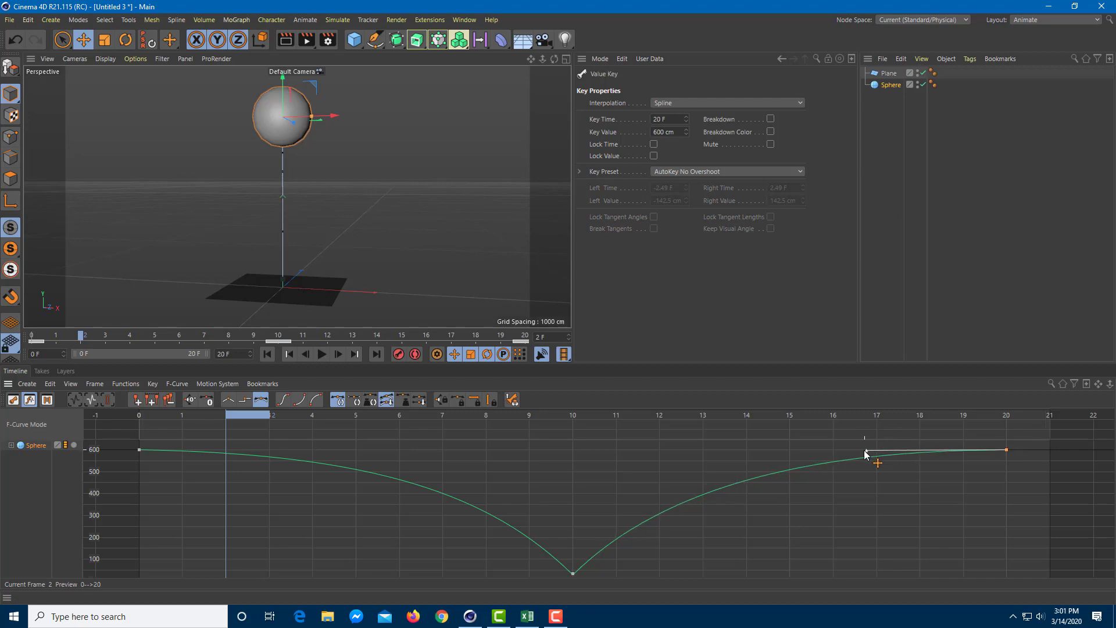
# - Play and scrub through the animation to check the sphere's bounce, and return to frame 0
pyautogui.click(321, 354)
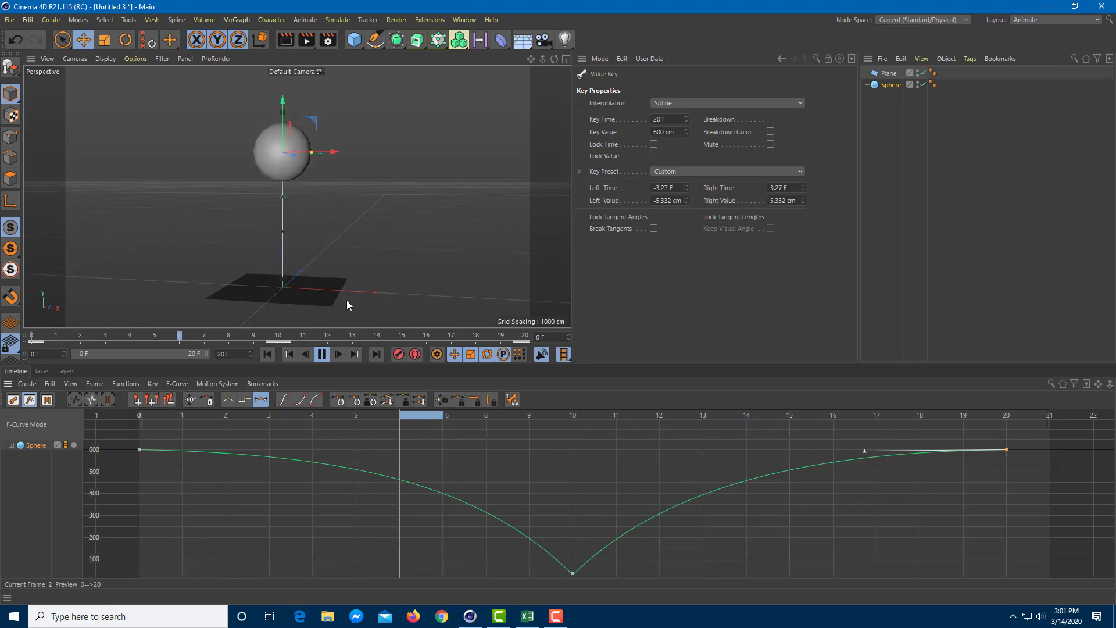
pyautogui.press('F8')
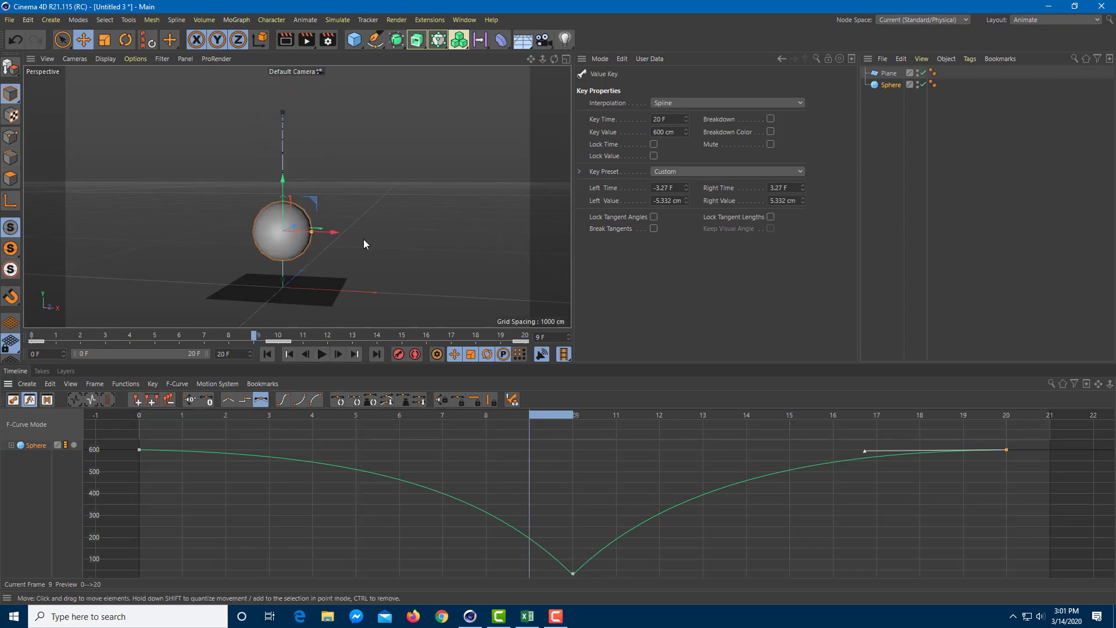
pyautogui.click(322, 354)
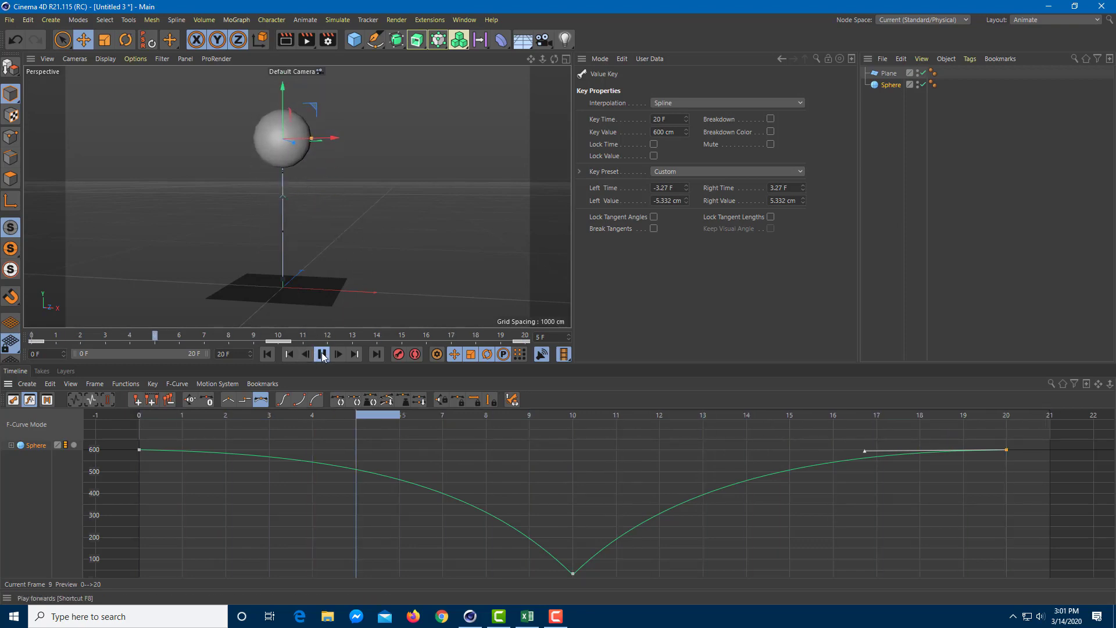
pyautogui.click(322, 354)
pyautogui.moveTo(303, 336); pyautogui.dragTo(1, 331)
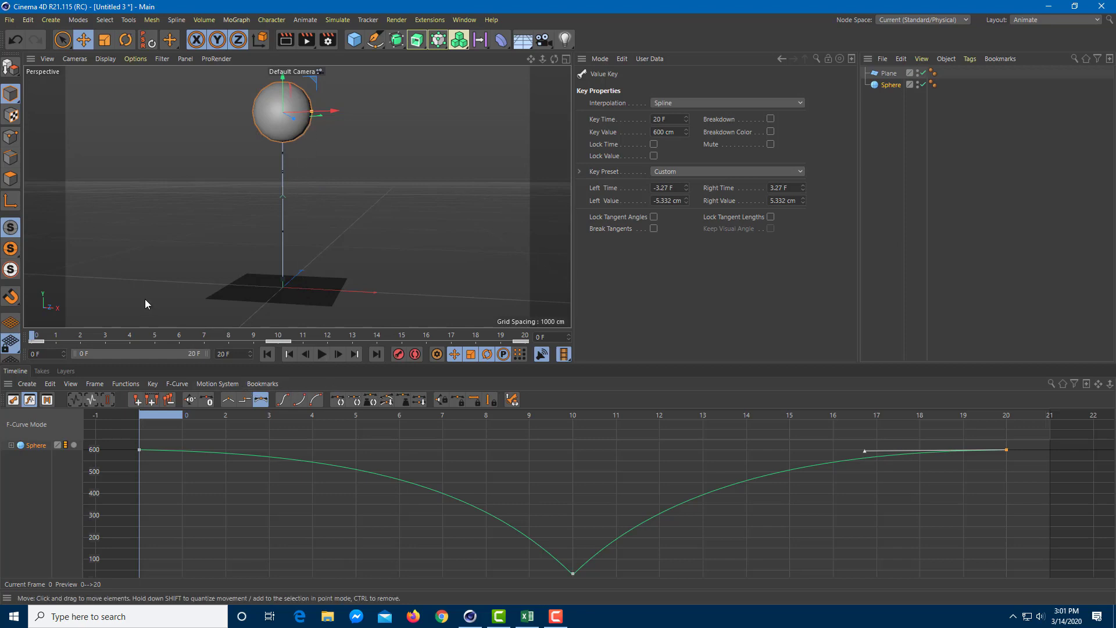
pyautogui.moveTo(141, 337); pyautogui.dragTo(750, 373)
pyautogui.hotkey('shift', 'f')
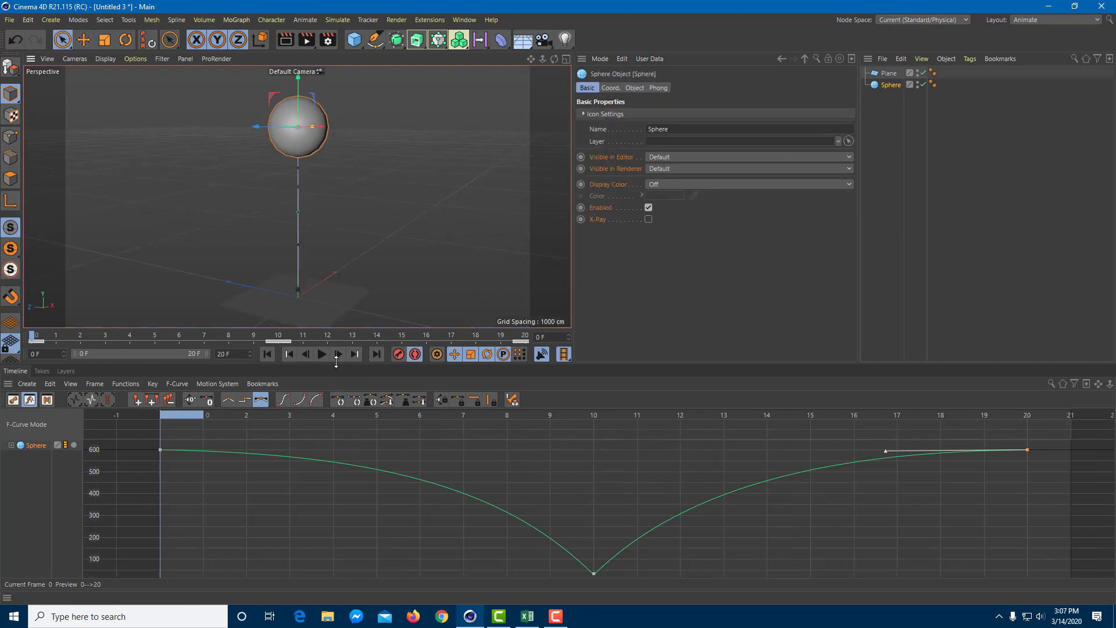
pyautogui.click(322, 354)
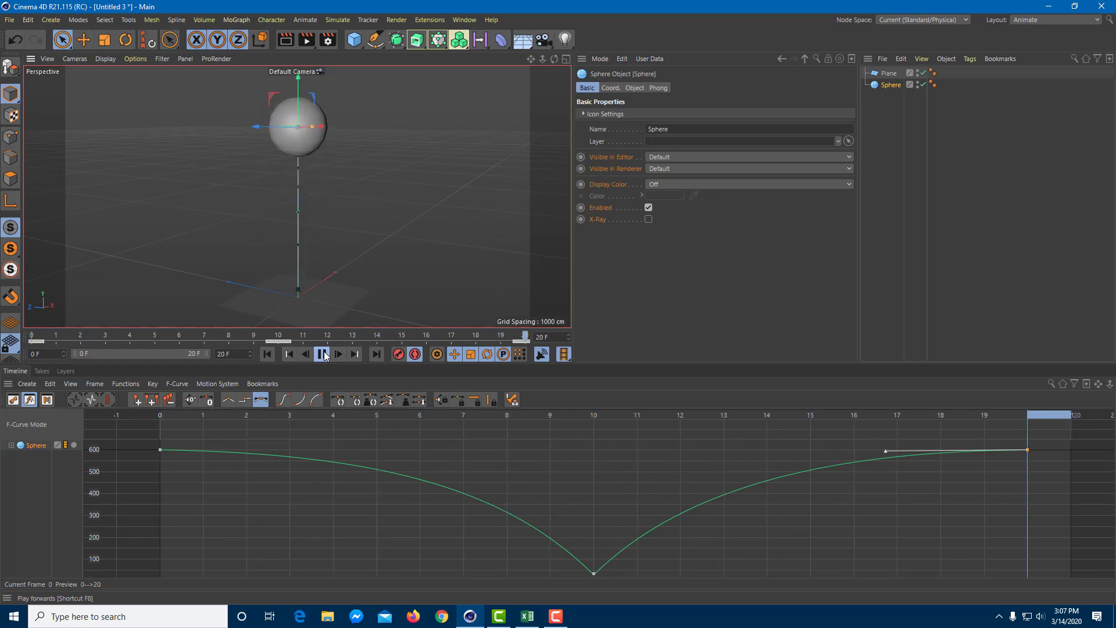
pyautogui.click(322, 354)
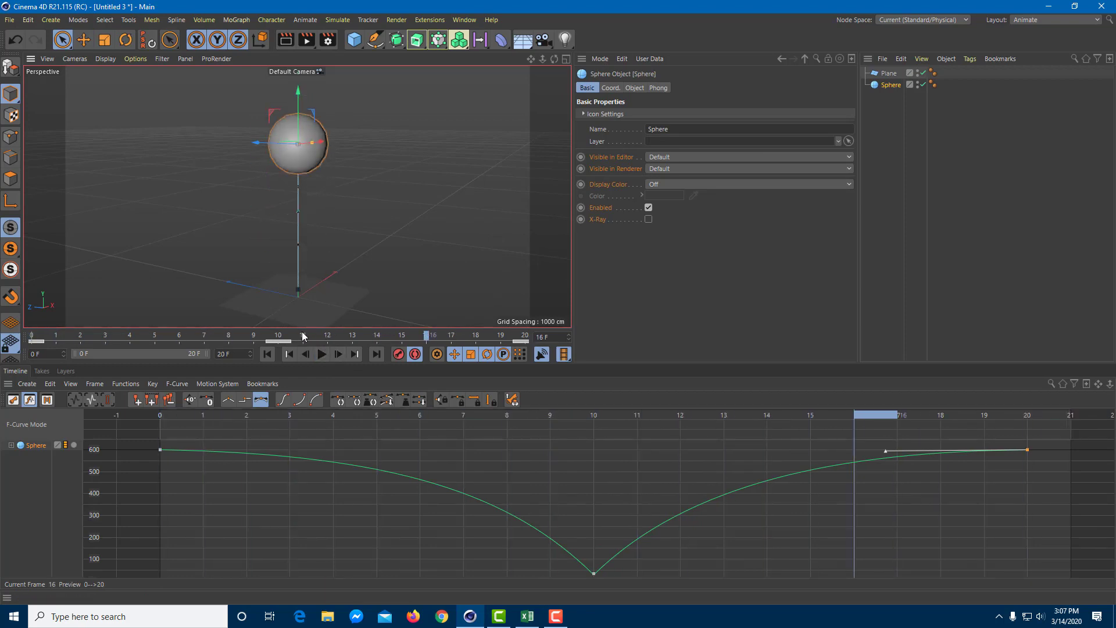
pyautogui.moveTo(274, 335); pyautogui.dragTo(32, 336)
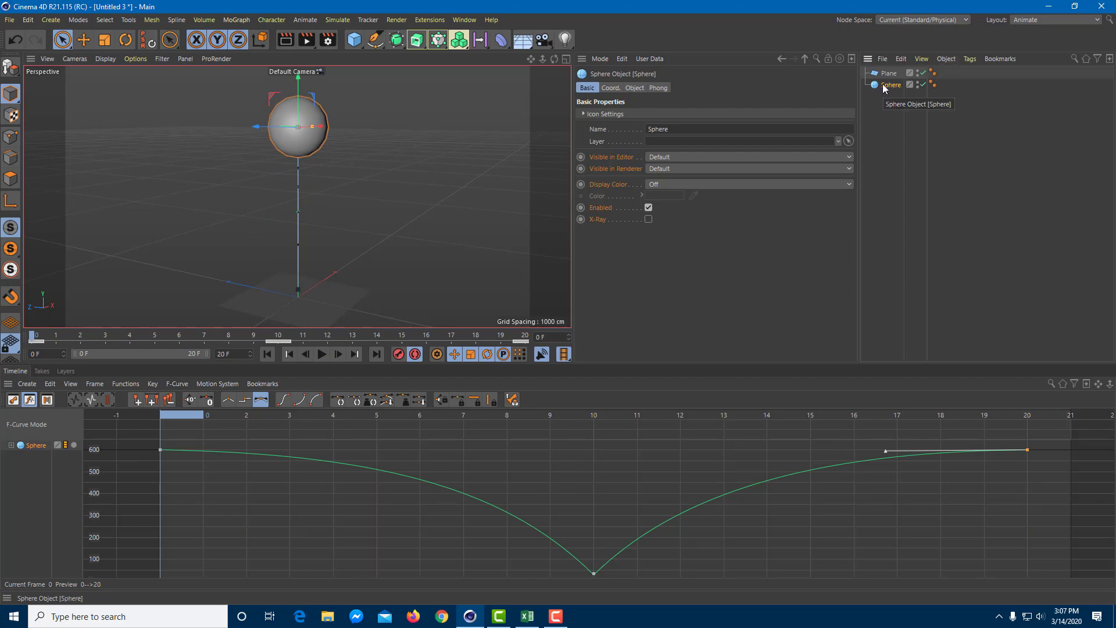
# - Make the sphere editable and, with autokeying off, keyframe its X, Y and Z scale of 1 at frame 0
pyautogui.press('c')
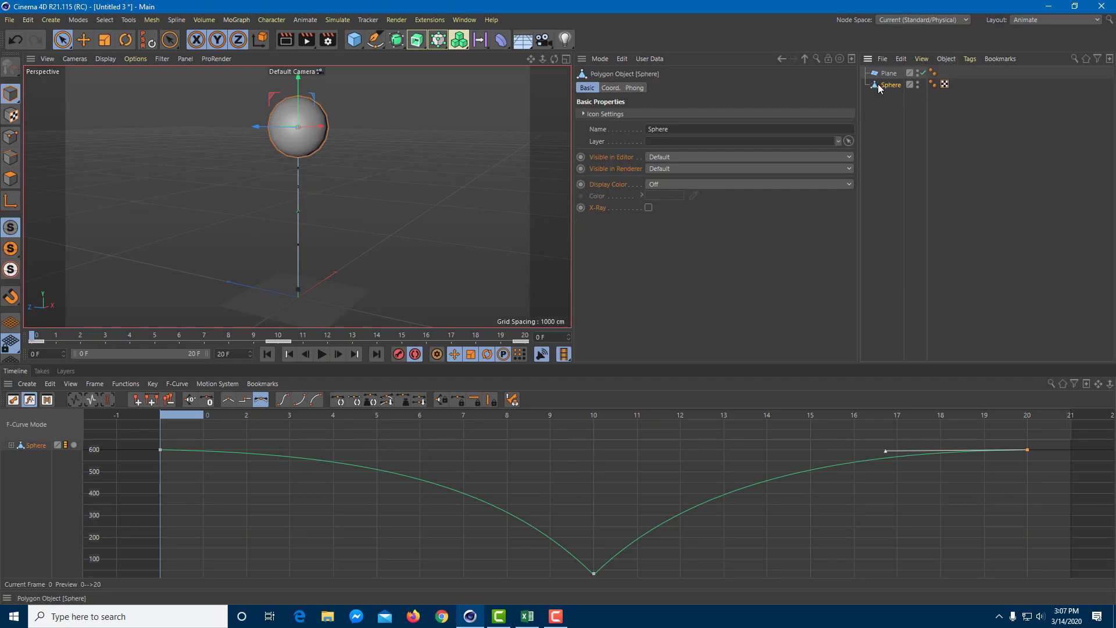
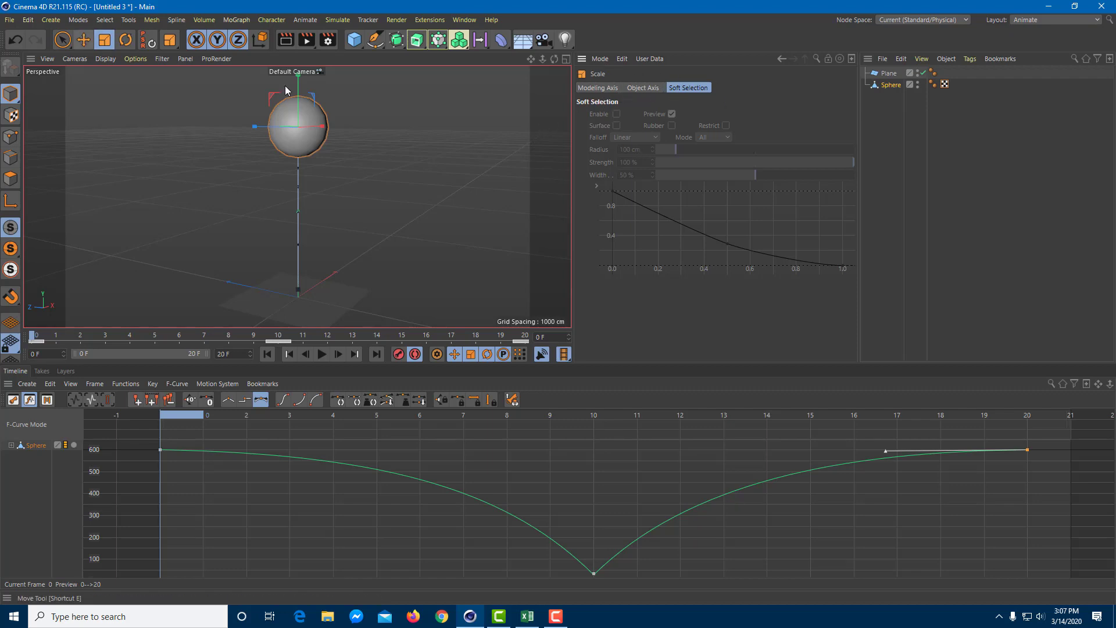
pyautogui.click(887, 86)
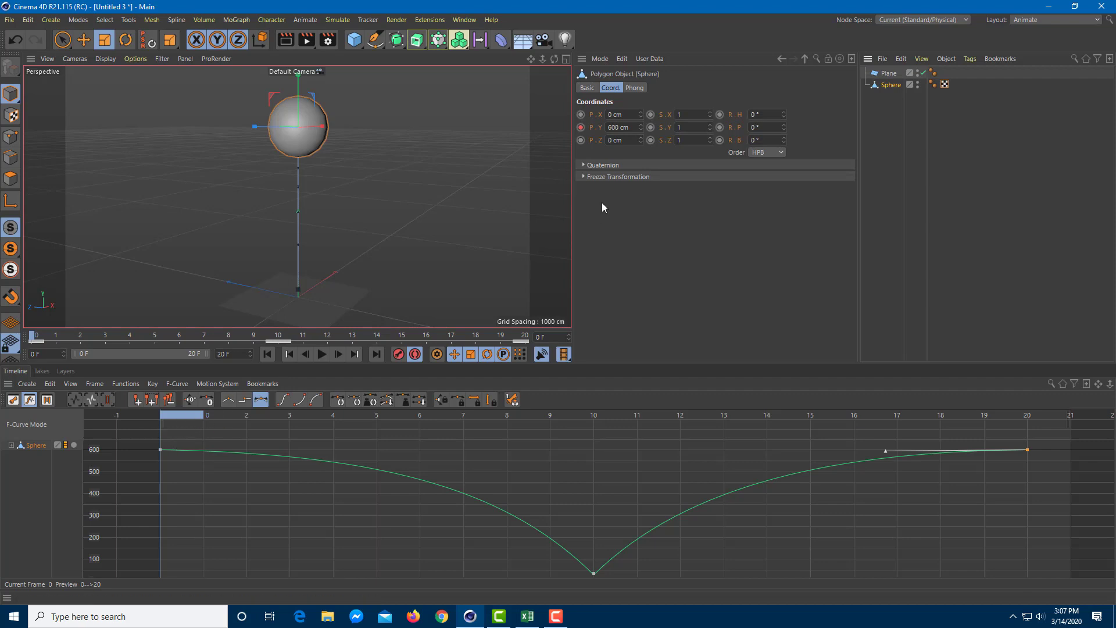
pyautogui.scroll(3, 336, 133)
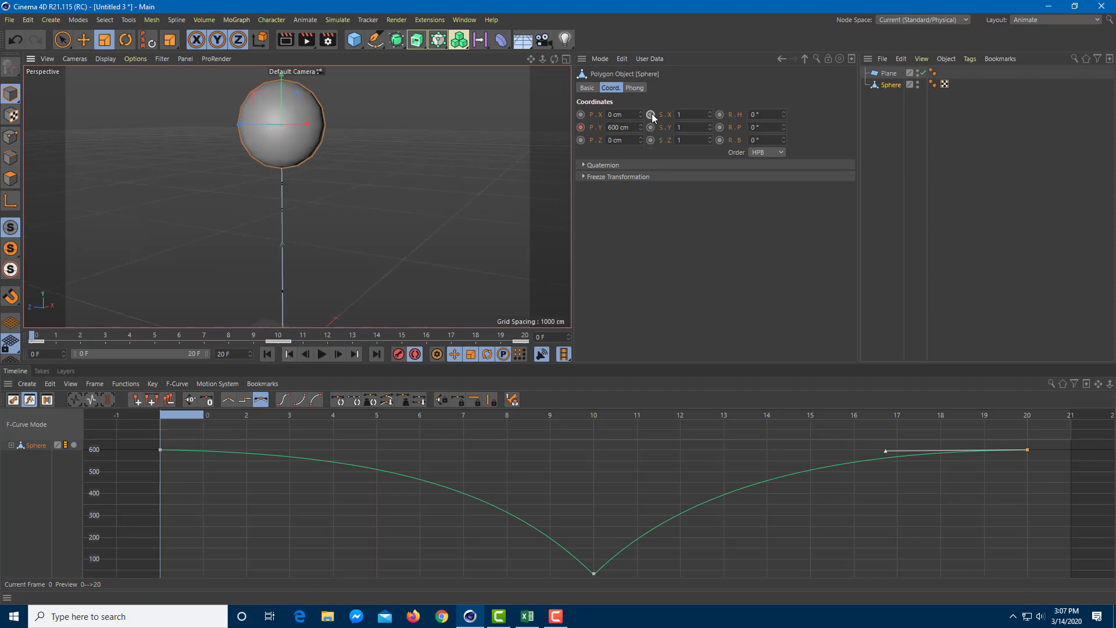
pyautogui.click(415, 354)
pyautogui.moveTo(651, 114); pyautogui.dragTo(651, 140)
# - Squash the sphere to a scale of 1.2 in X, 0.8 in Y and 1.2 in Z, and keyframe it at frame 0
pyautogui.moveTo(710, 126); pyautogui.dragTo(710, 159)
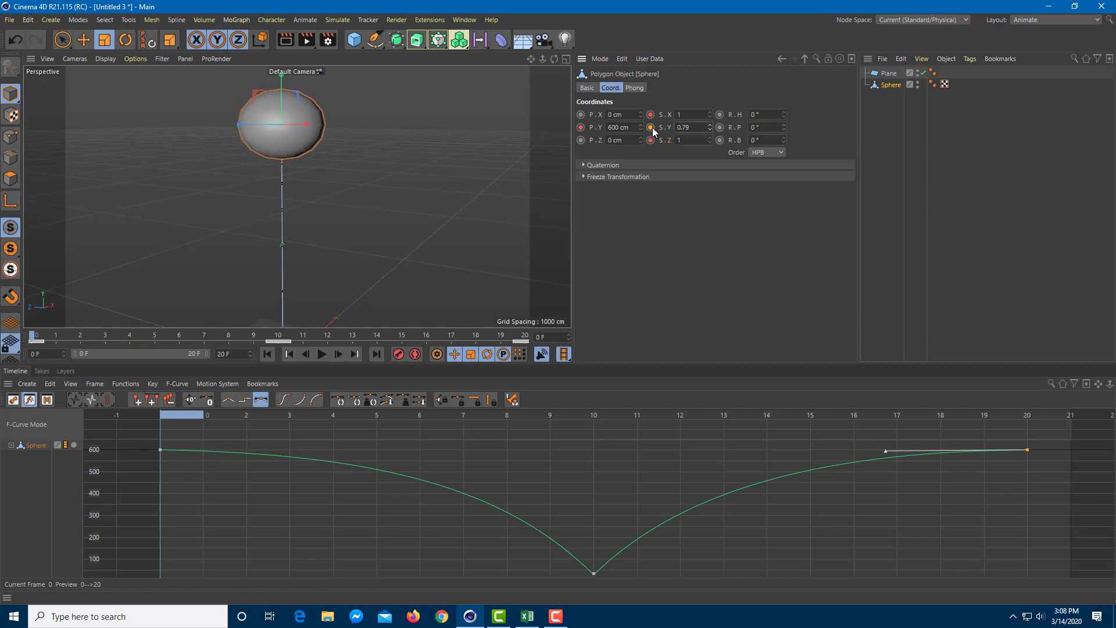
pyautogui.click(697, 127)
pyautogui.write('0.8')
pyautogui.press('Return')
pyautogui.click(703, 113)
pyautogui.write('1.2')
pyautogui.press('Tab')
pyautogui.press('Tab')
pyautogui.write('1.2')
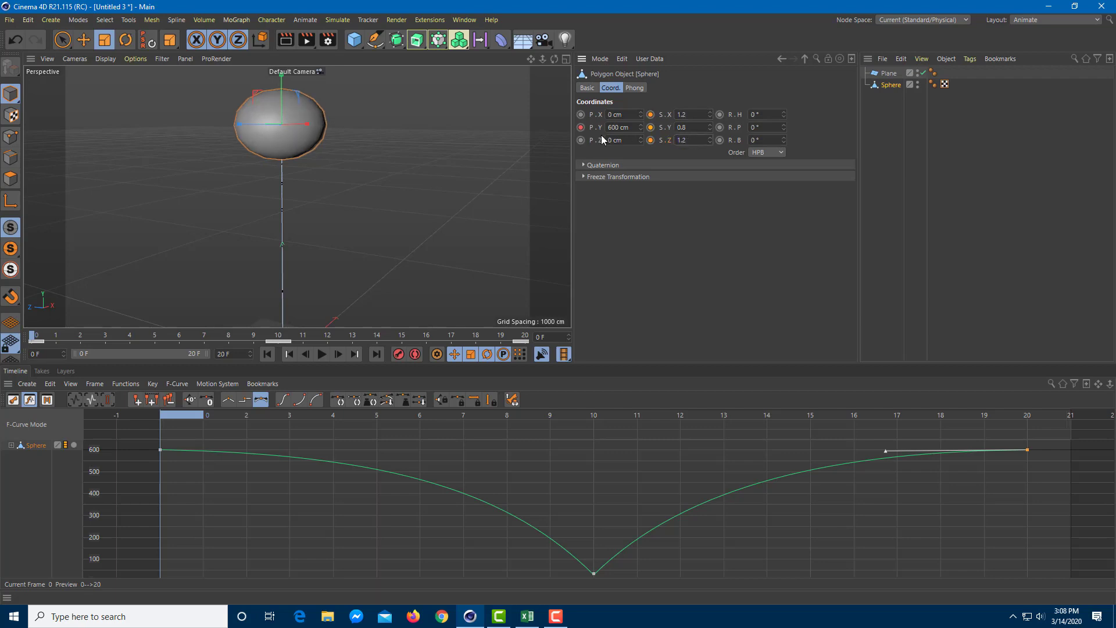
pyautogui.press('Return')
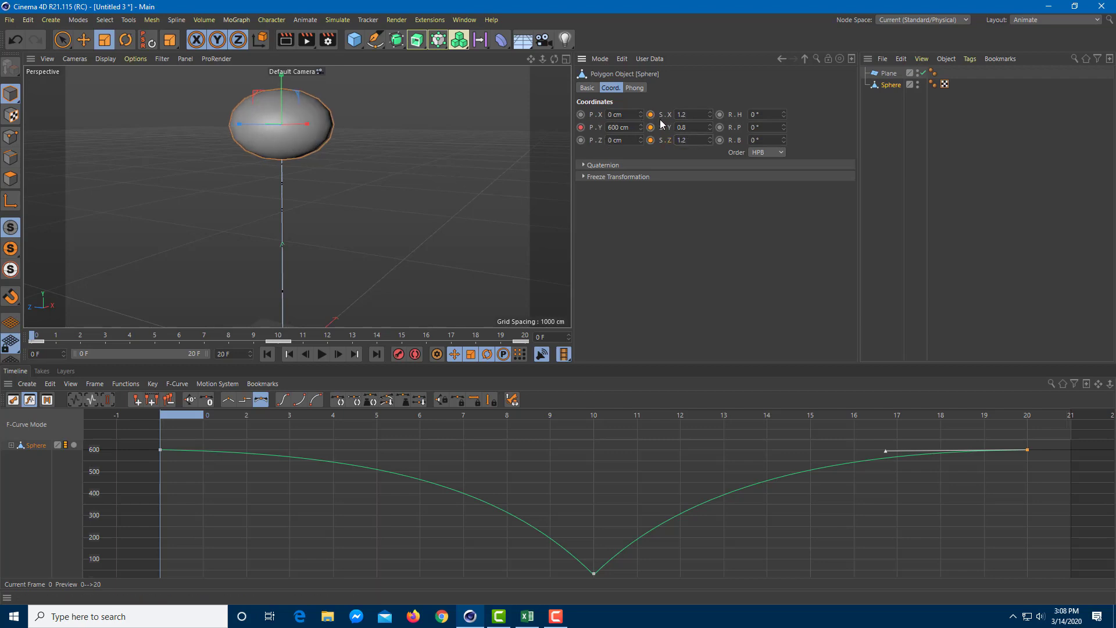
pyautogui.moveTo(650, 114); pyautogui.dragTo(650, 140)
# - Set the sphere's scale to 1 in X, Y and Z at frame 7 and keyframe all three values
pyautogui.click(62, 336)
pyautogui.moveTo(64, 337); pyautogui.dragTo(214, 353)
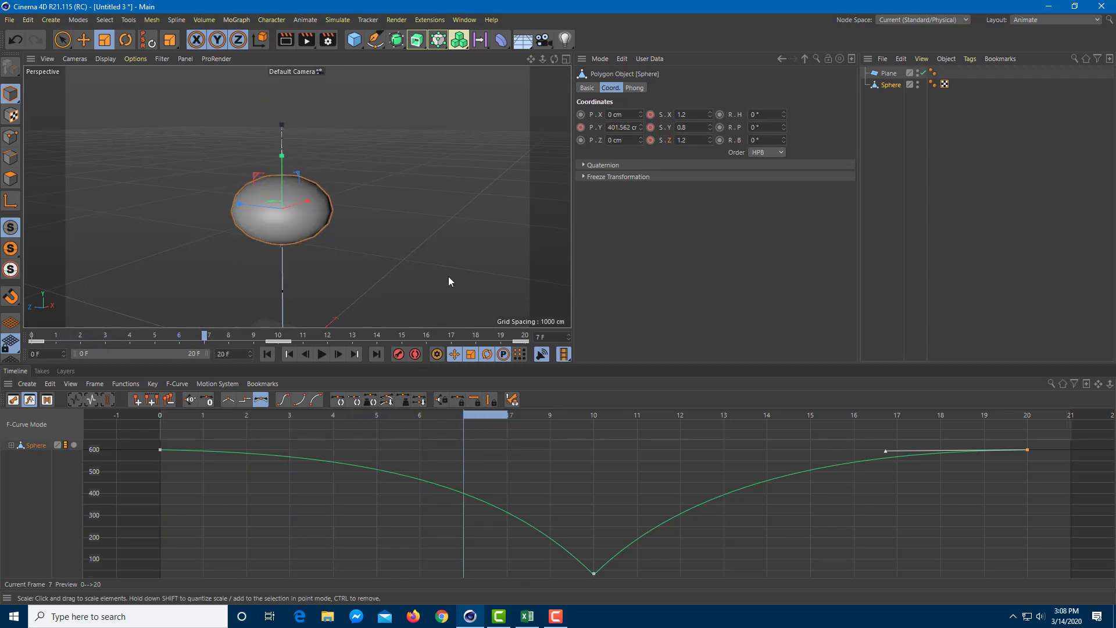
pyautogui.click(681, 115)
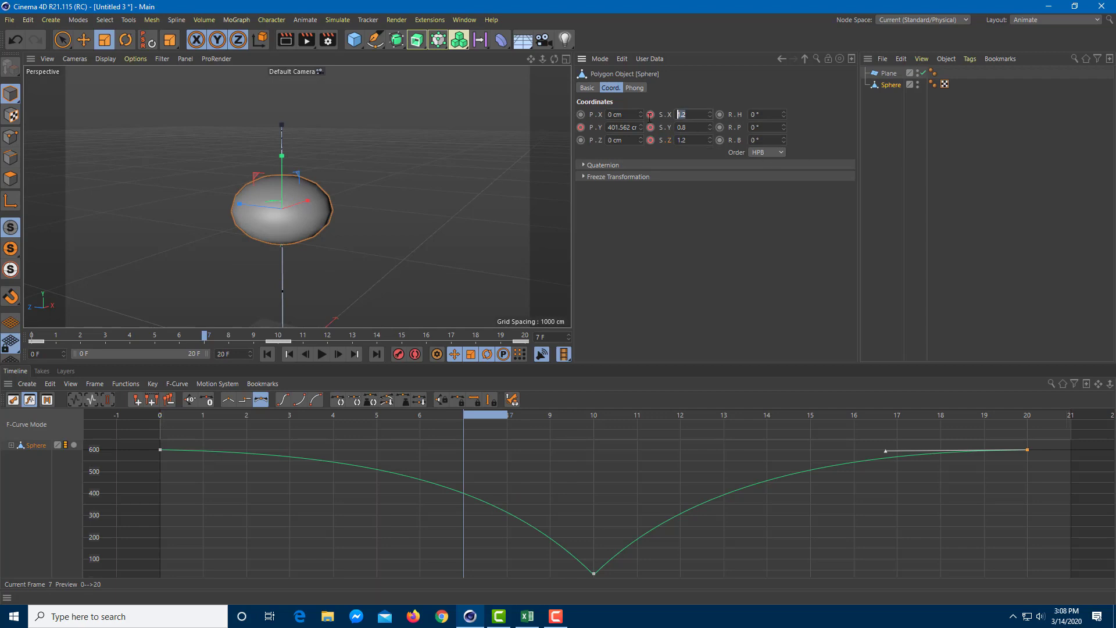
pyautogui.write('1')
pyautogui.press('Tab')
pyautogui.write('1')
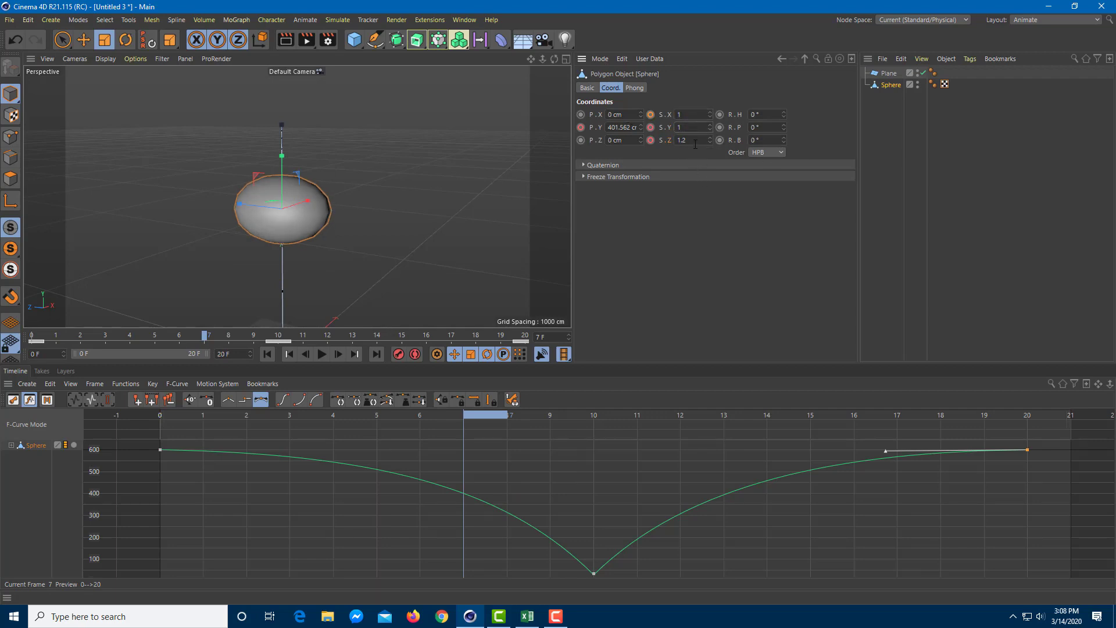
pyautogui.press('Tab')
pyautogui.write('1')
pyautogui.click(683, 127)
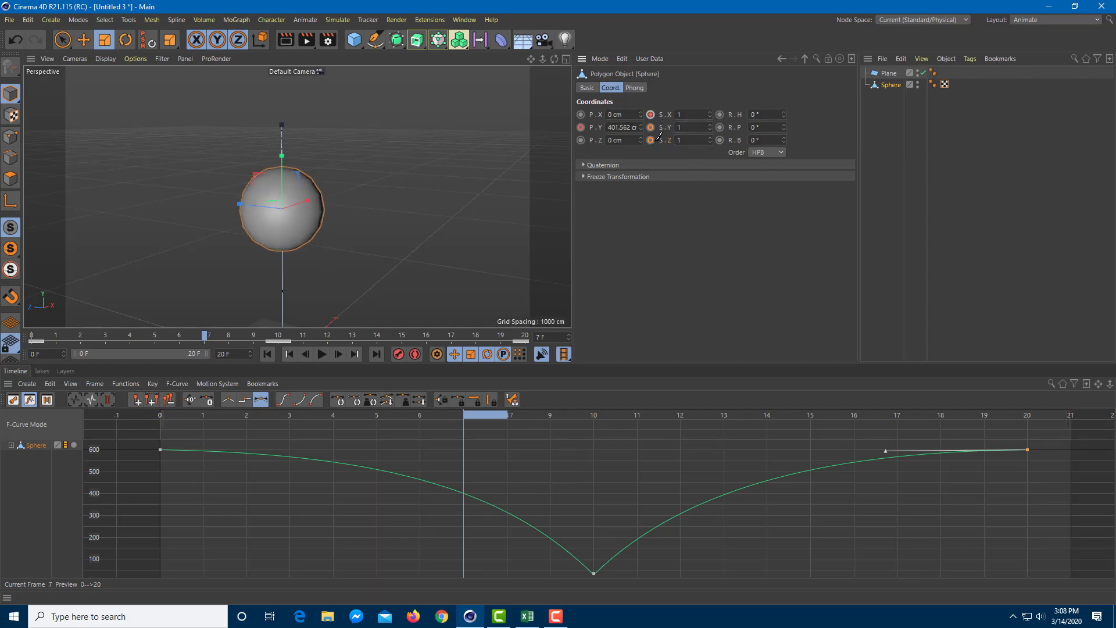
pyautogui.click(651, 127)
# - Stretch the sphere to a scale of 0.8 in X, 1.2 in Y and 0.8 in Z at frame 9, and keyframe all three values
pyautogui.moveTo(479, 414); pyautogui.dragTo(471, 455)
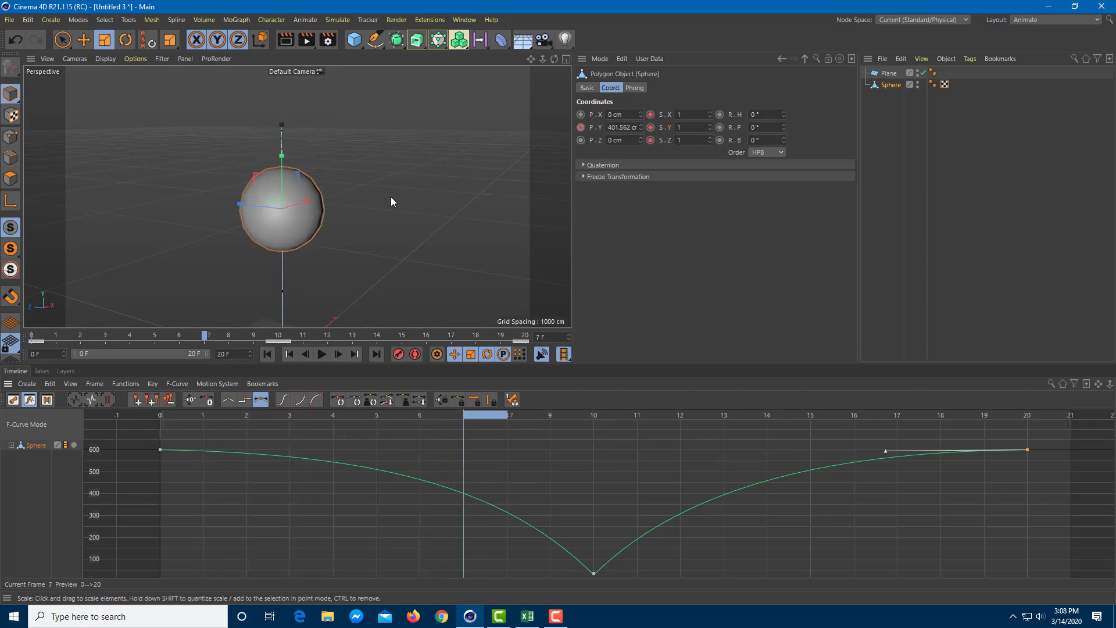
pyautogui.keyDown('alt'); pyautogui.moveTo(422, 232); pyautogui.dragTo(432, 133); pyautogui.keyUp('alt')
pyautogui.moveTo(484, 415); pyautogui.dragTo(532, 431)
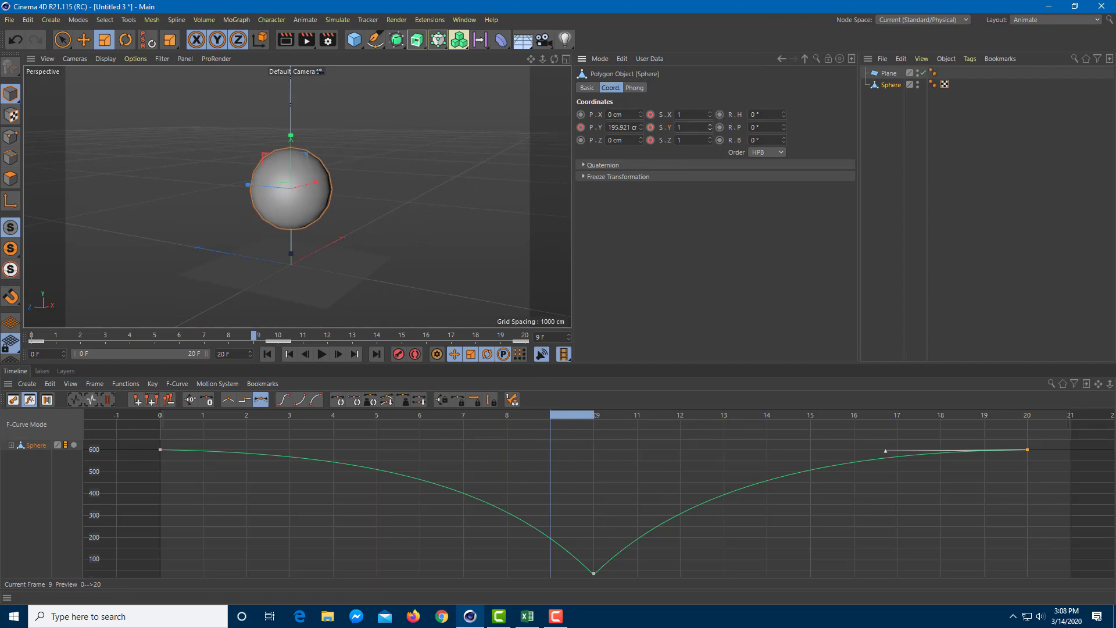
pyautogui.moveTo(709, 127)
pyautogui.mouseDown()
pyautogui.moveTo(710, 114)
pyautogui.moveTo(696, 136)
pyautogui.mouseUp()
pyautogui.click(691, 128)
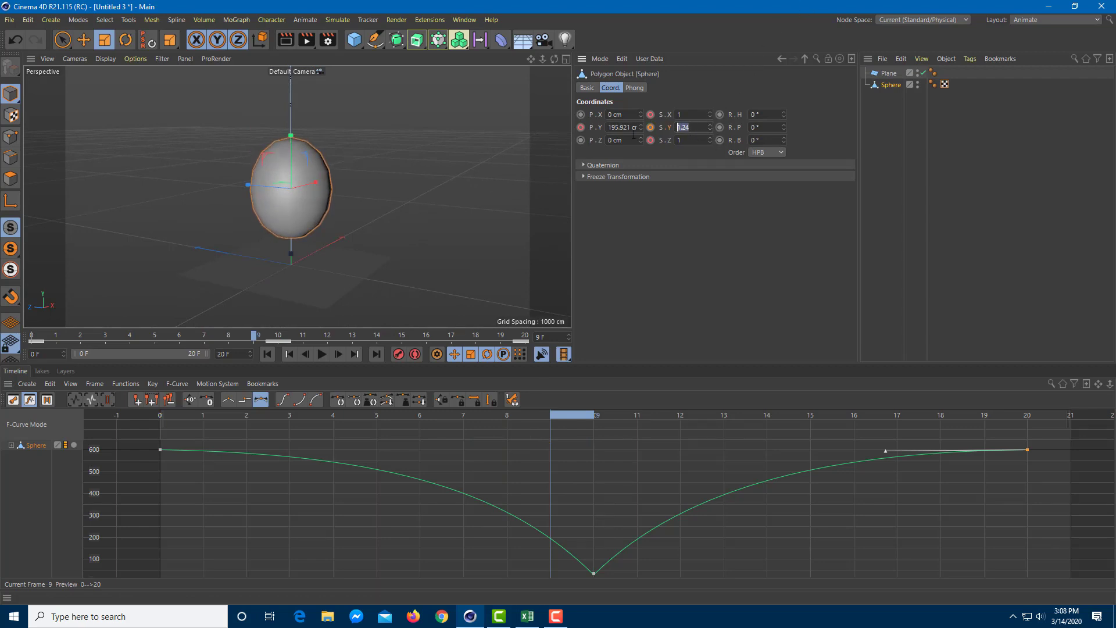
pyautogui.write('1.2')
pyautogui.click(683, 114)
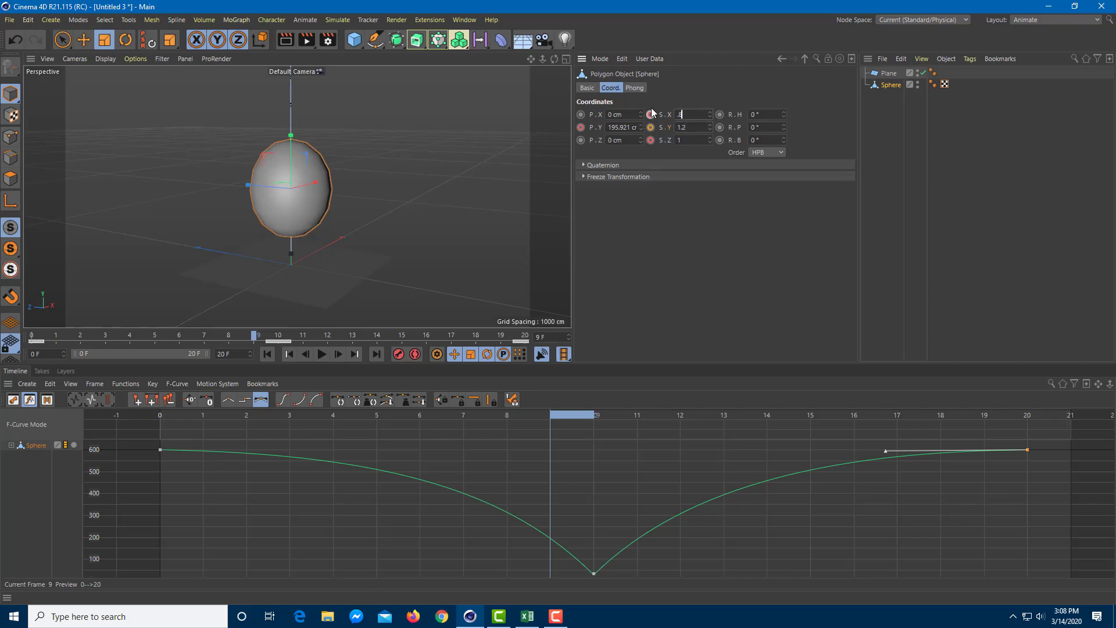
pyautogui.write('0.8')
pyautogui.click(688, 140)
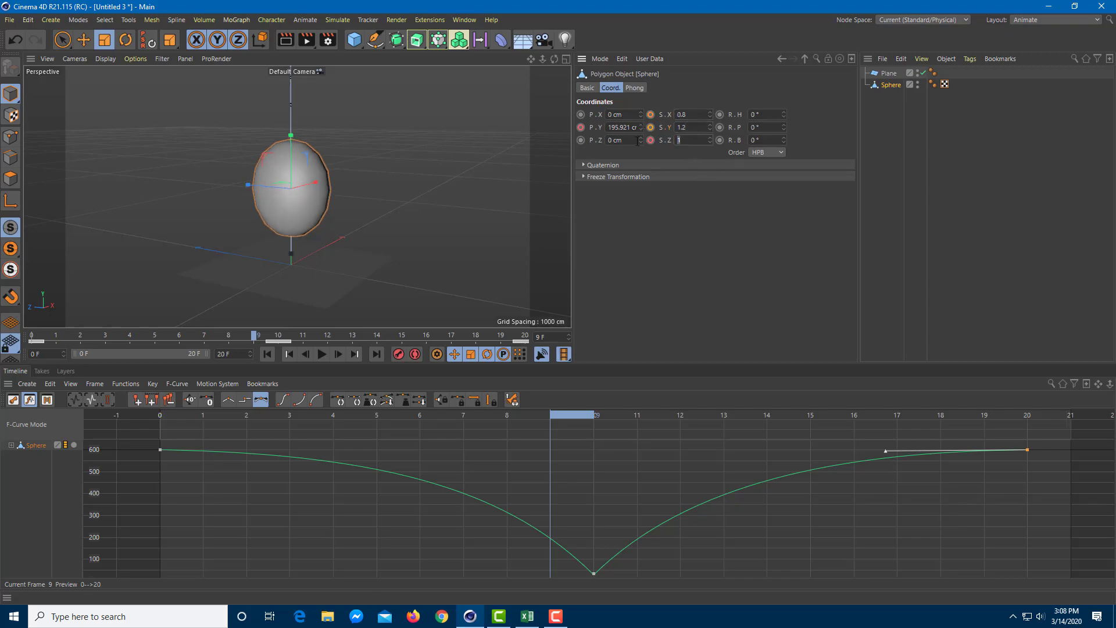
pyautogui.press('Return')
pyautogui.click(650, 114)
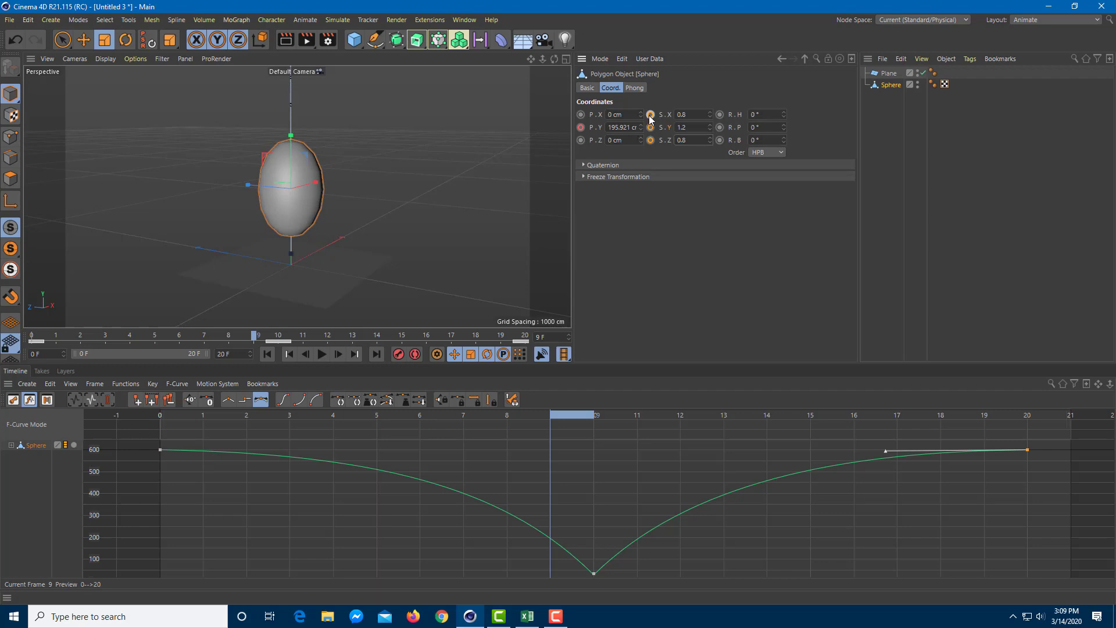
pyautogui.click(650, 127)
pyautogui.click(650, 140)
# - Scrub from frame 0 through frame 9 to check the sphere's squash and stretch, and stop at frame 10
pyautogui.moveTo(565, 409); pyautogui.dragTo(101, 417)
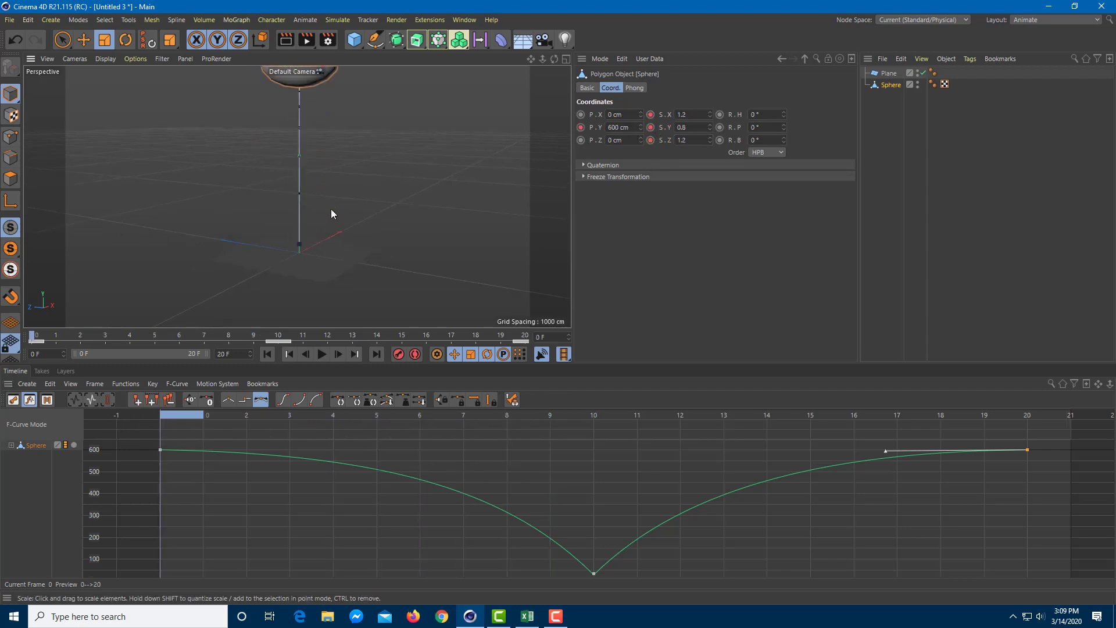
pyautogui.moveTo(400, 156); pyautogui.dragTo(402, 250, button='middle')
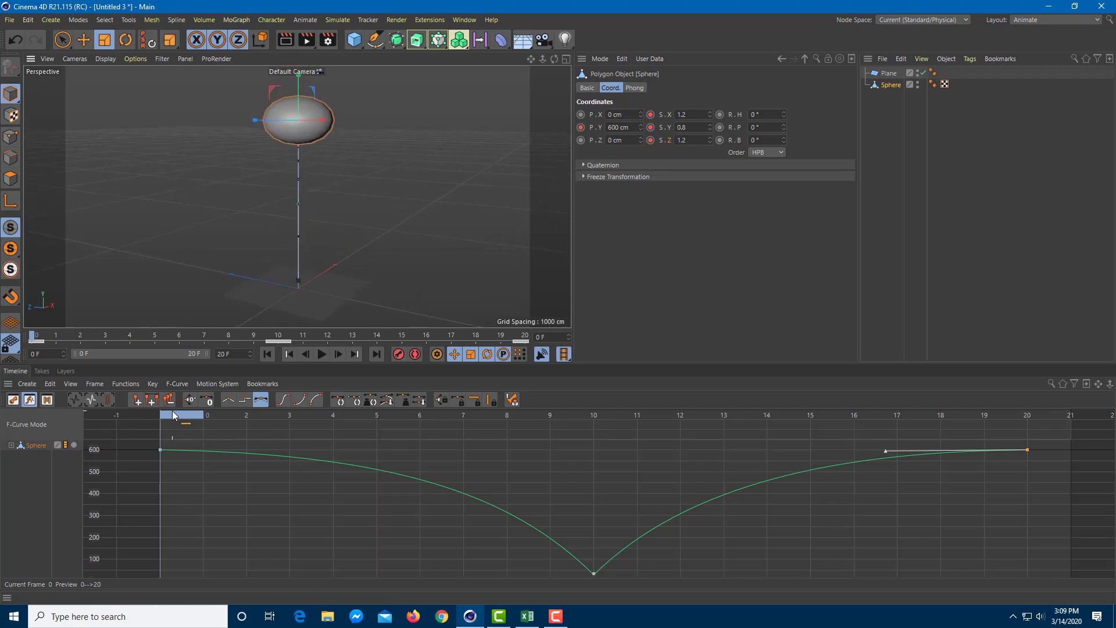
pyautogui.moveTo(173, 415)
pyautogui.mouseDown()
pyautogui.moveTo(575, 412)
pyautogui.moveTo(549, 417)
pyautogui.mouseUp()
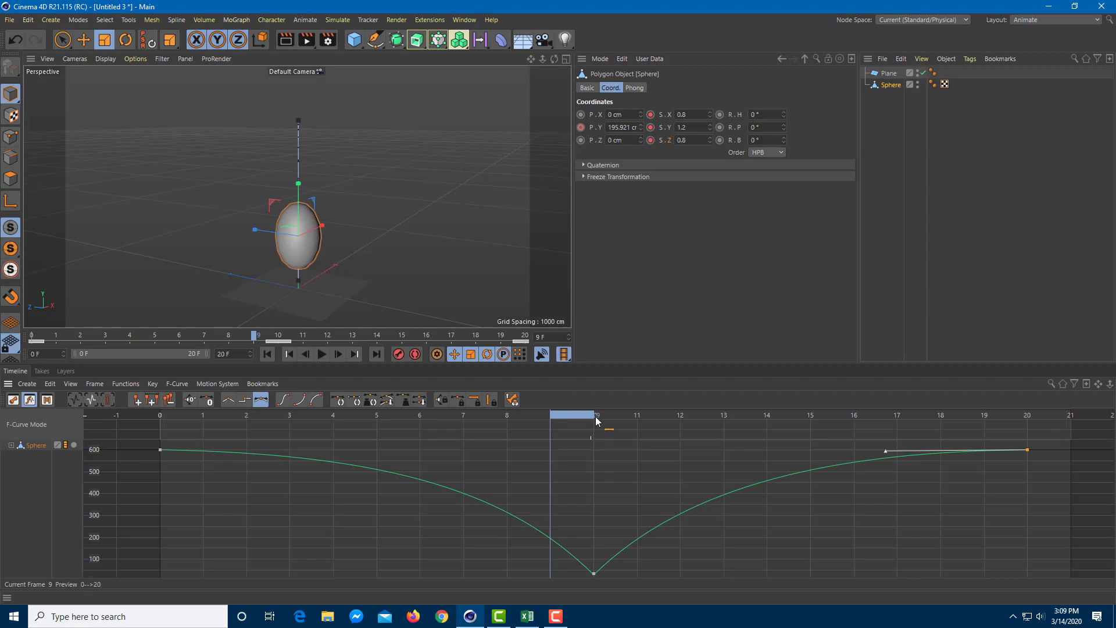
pyautogui.moveTo(595, 416); pyautogui.dragTo(621, 419)
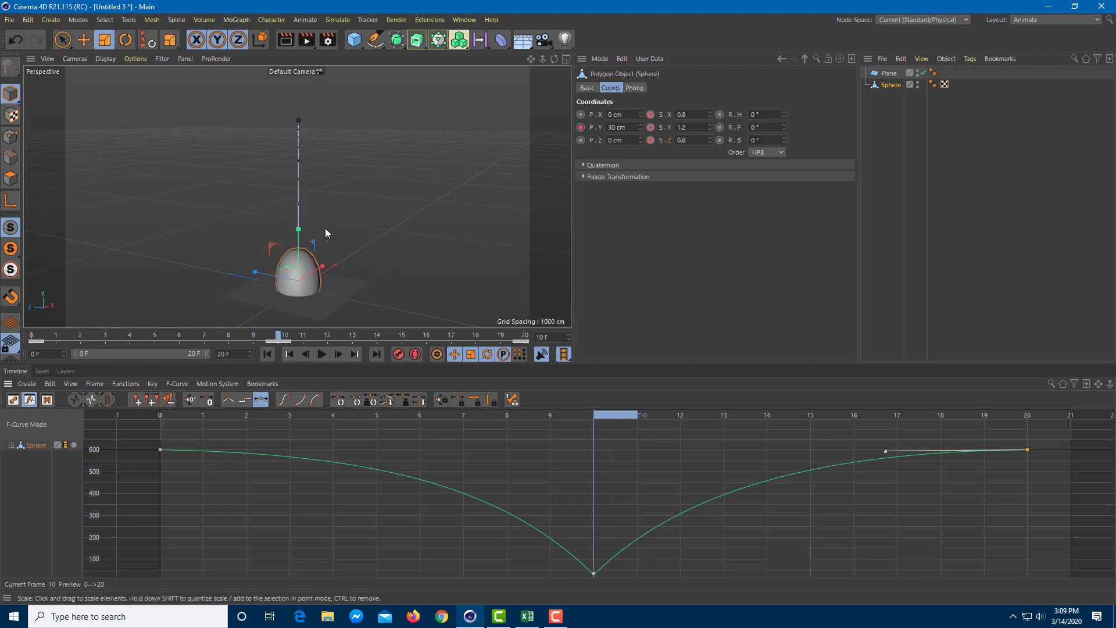
pyautogui.keyDown('alt'); pyautogui.moveTo(326, 233); pyautogui.dragTo(377, 260); pyautogui.keyUp('alt')
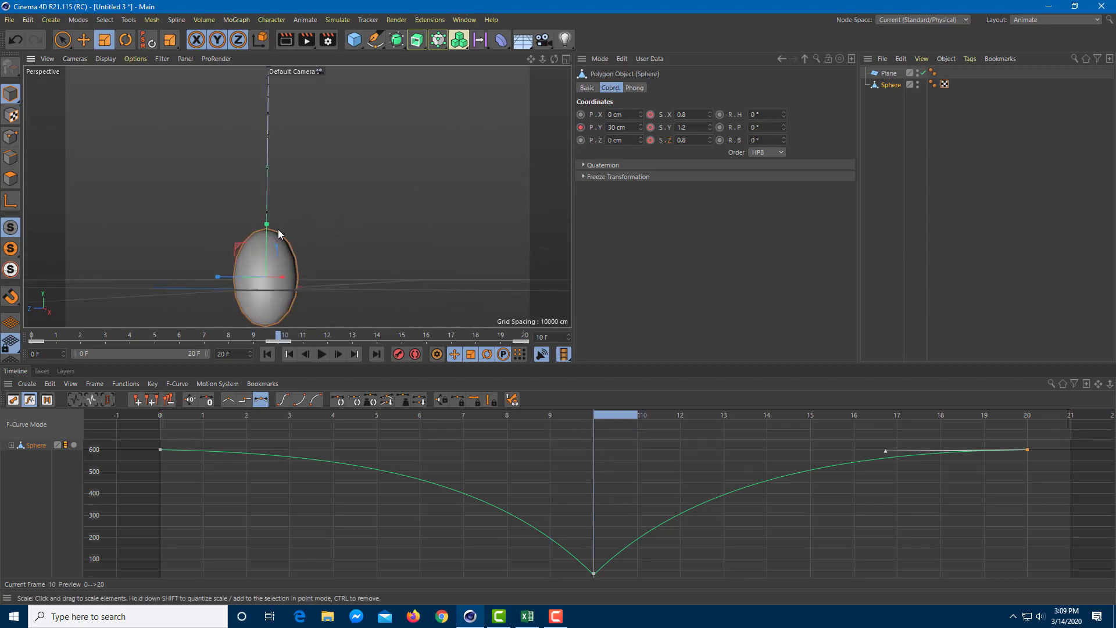
# - Try to flatten the sphere vertically in the viewport at frame 10, and undo each attempt
pyautogui.moveTo(270, 225); pyautogui.dragTo(297, 241)
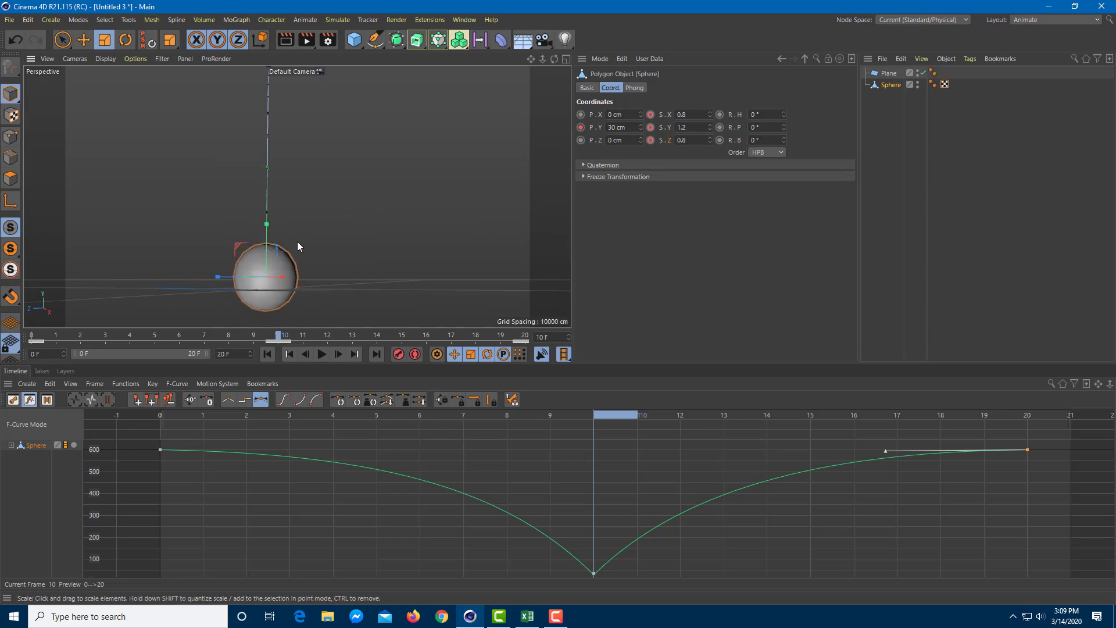
pyautogui.hotkey('ctrl', 'z')
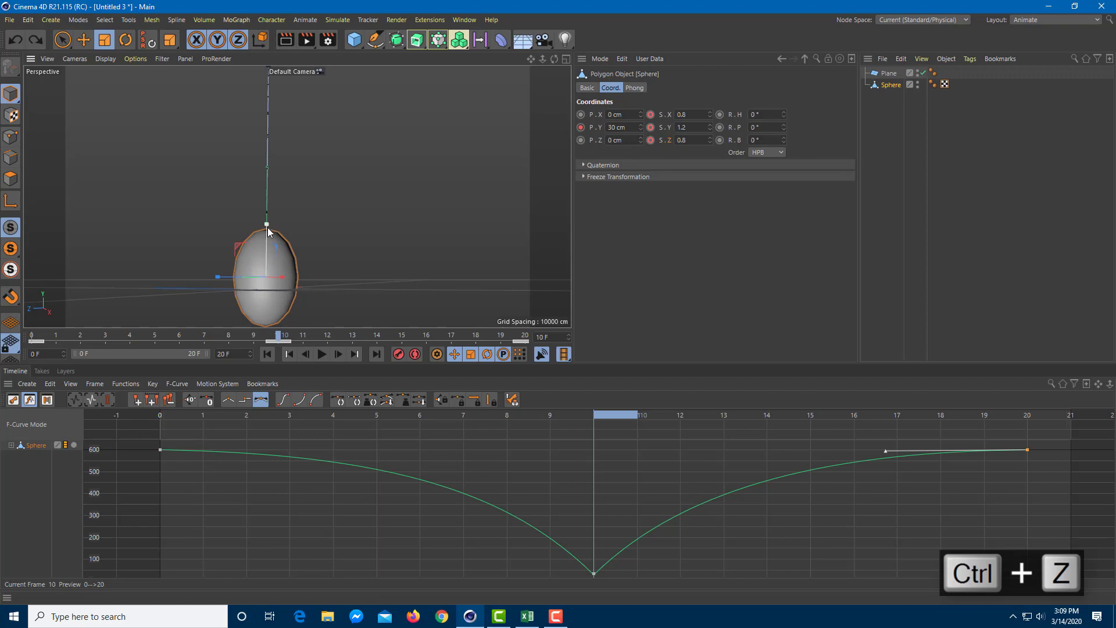
pyautogui.moveTo(268, 228); pyautogui.dragTo(269, 247)
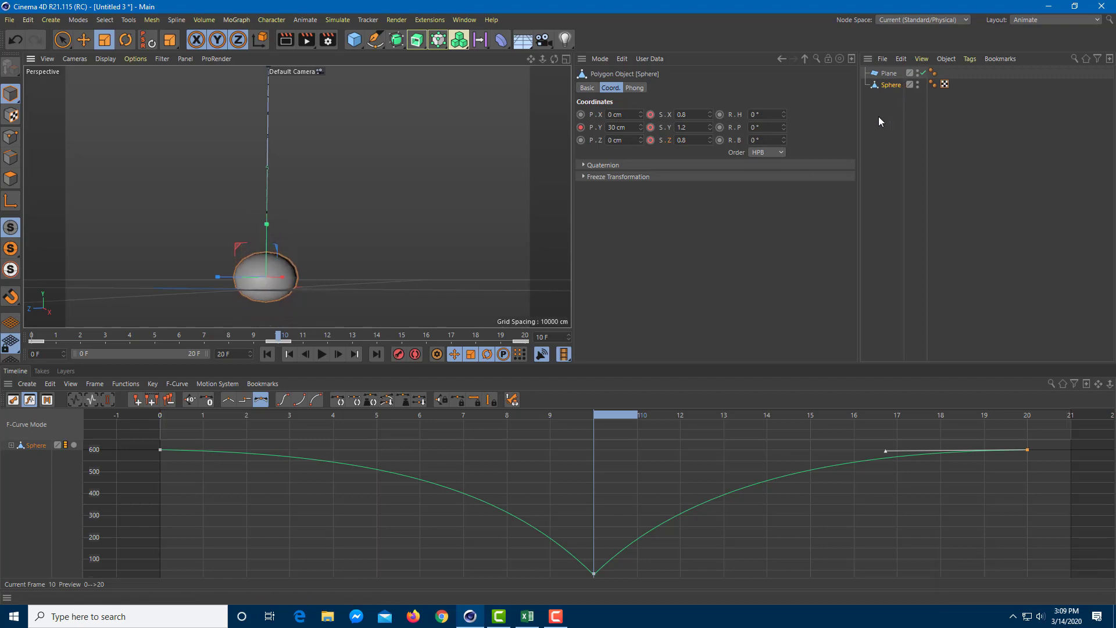
pyautogui.hotkey('ctrl', 'z')
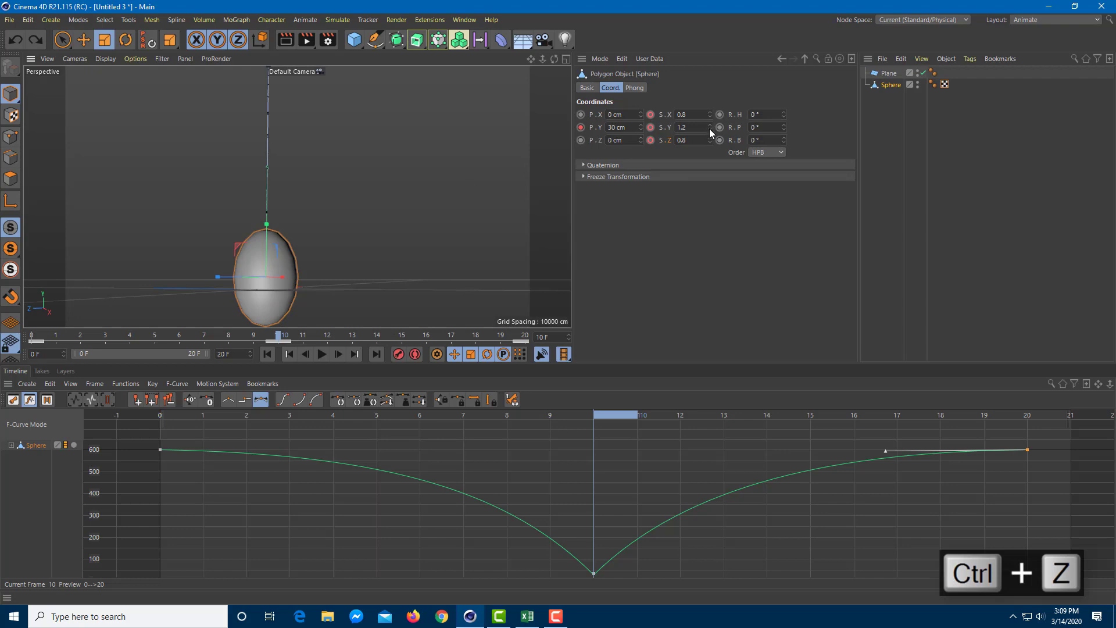
# - Flatten the sphere at frame 10 by setting its Y scale to 0.3
pyautogui.moveTo(708, 128); pyautogui.dragTo(709, 150)
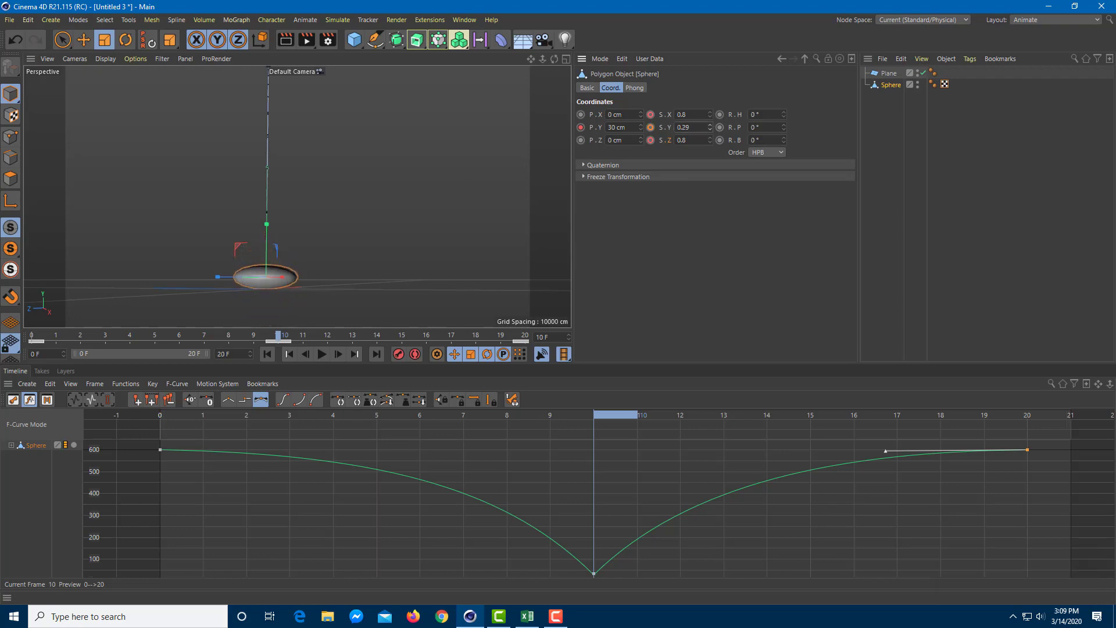
pyautogui.keyDown('alt'); pyautogui.moveTo(316, 235); pyautogui.dragTo(403, 164); pyautogui.keyUp('alt')
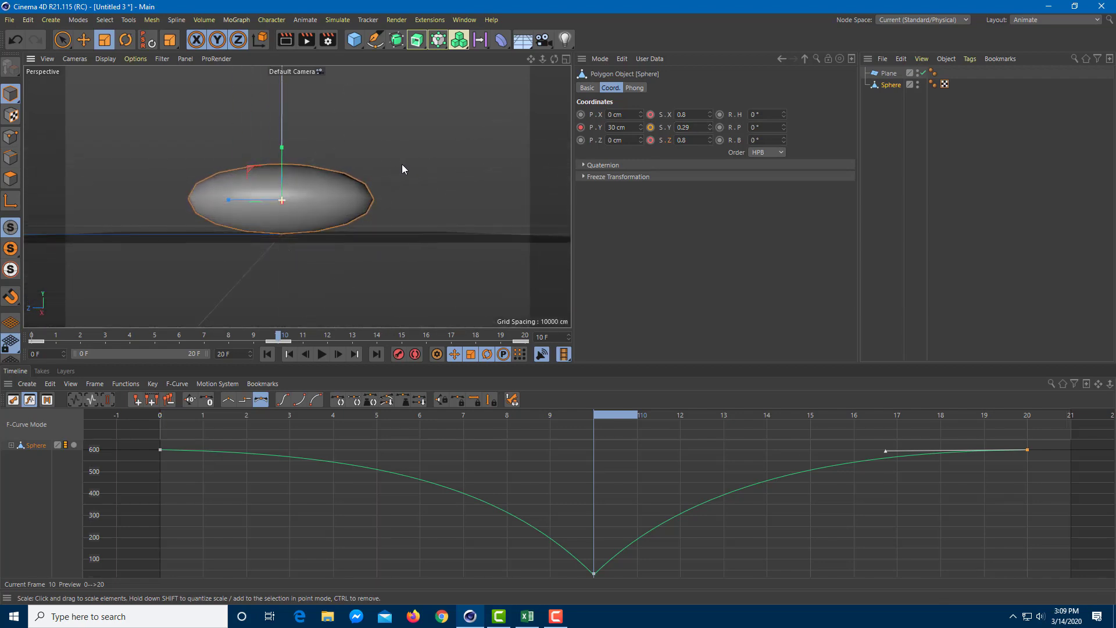
pyautogui.moveTo(709, 126); pyautogui.dragTo(637, 126)
pyautogui.write('0.3')
pyautogui.press('Return')
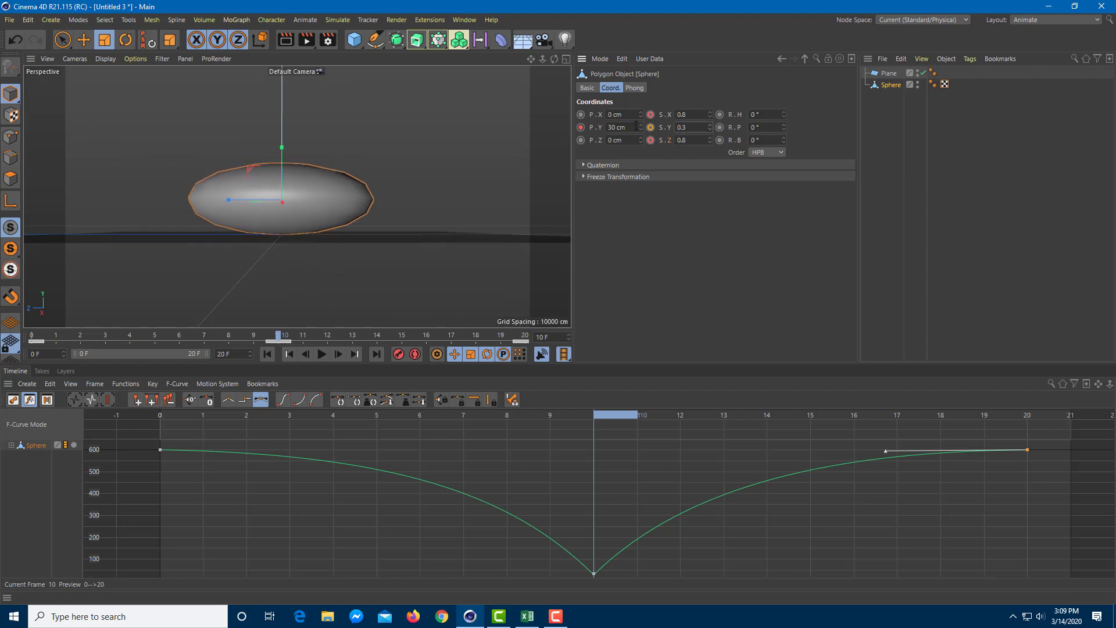
# - Widen the sphere to a scale of 1.7 in X and Z, and keyframe its X, Y and Z scale at frame 10
pyautogui.moveTo(696, 115); pyautogui.dragTo(662, 142)
pyautogui.write('1.7')
pyautogui.press('Return')
pyautogui.write('1.7')
pyautogui.press('Return')
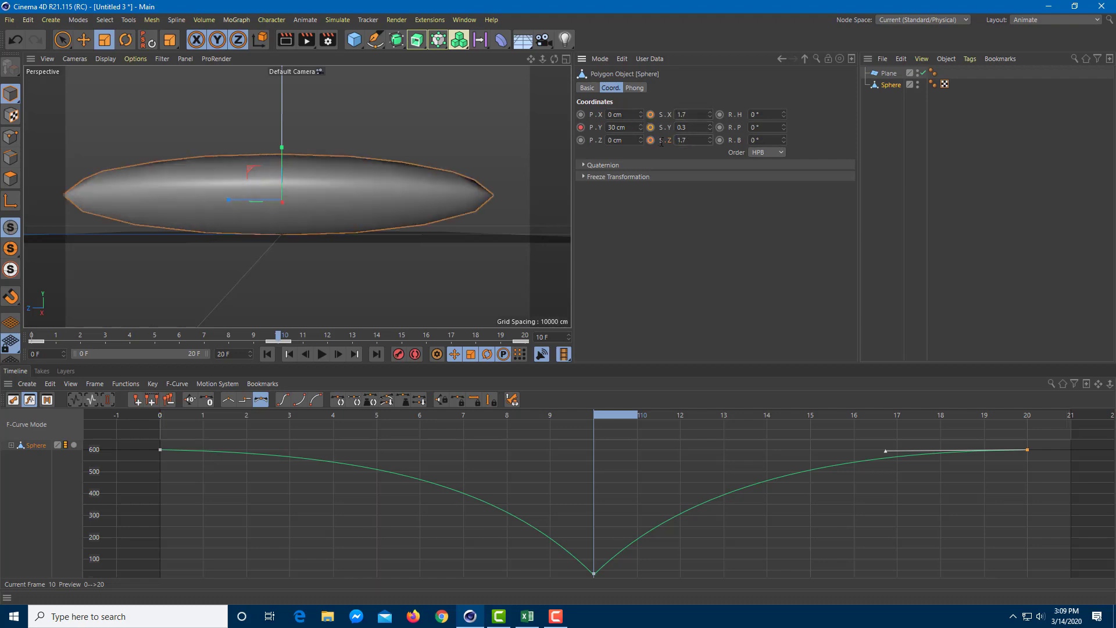
pyautogui.keyDown('alt'); pyautogui.moveTo(442, 145); pyautogui.dragTo(371, 217); pyautogui.keyUp('alt')
pyautogui.scroll(-3, 434, 201)
pyautogui.click(651, 114)
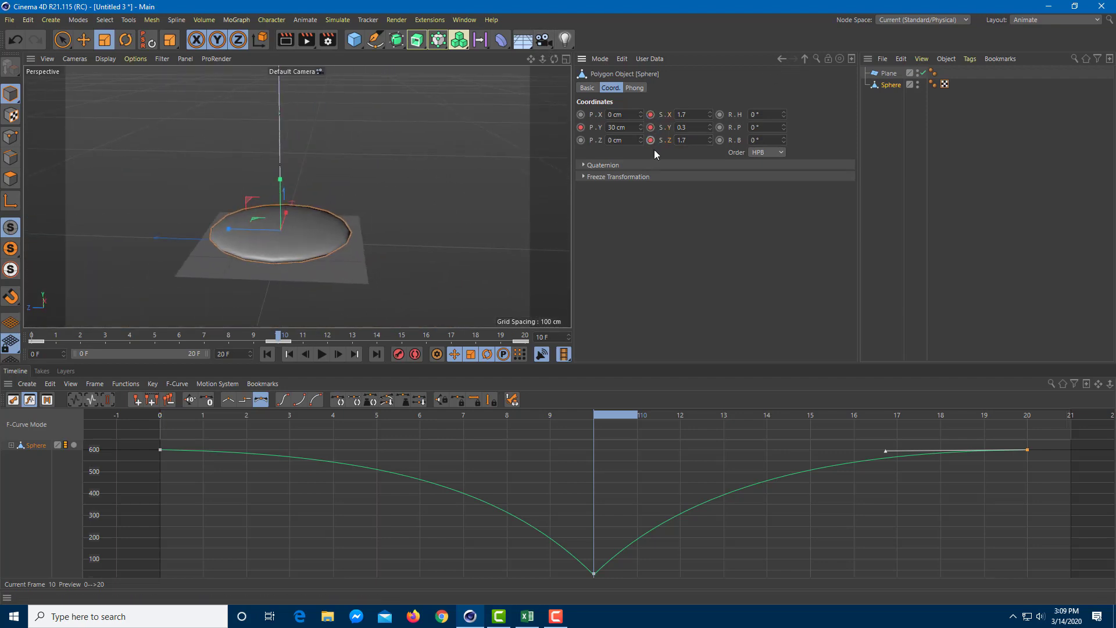
# - Match frame 9's stretch at frame 11 with a scale of 0.8 in X, 1.2 in Y and 0.8 in Z, and keyframe all three values
pyautogui.moveTo(605, 414); pyautogui.dragTo(654, 448)
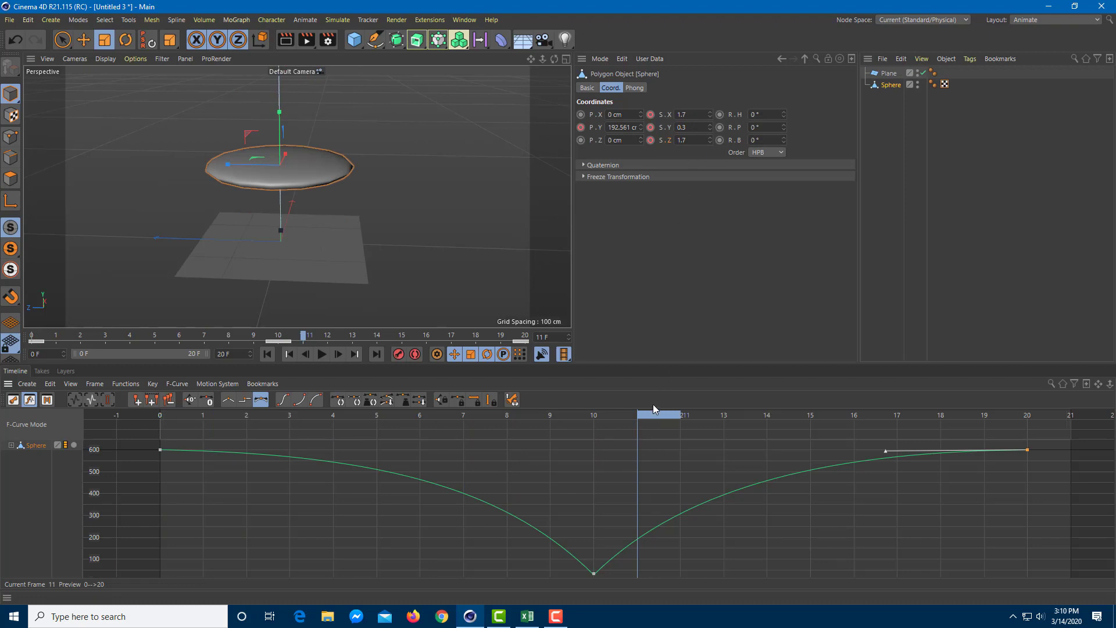
pyautogui.click(549, 417)
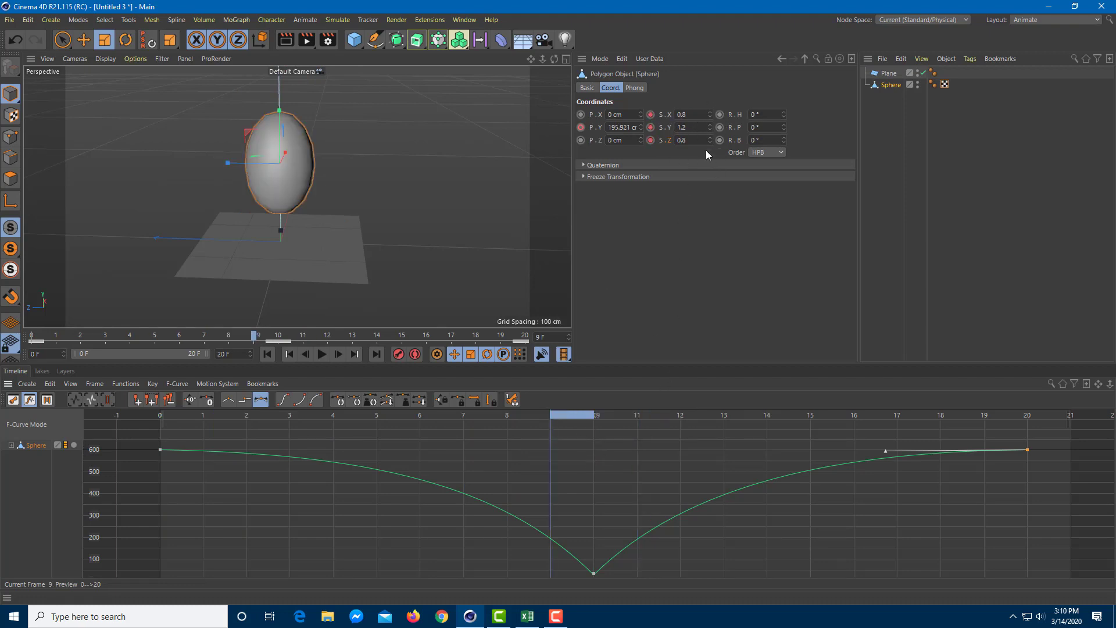
pyautogui.click(637, 416)
pyautogui.write('0.8')
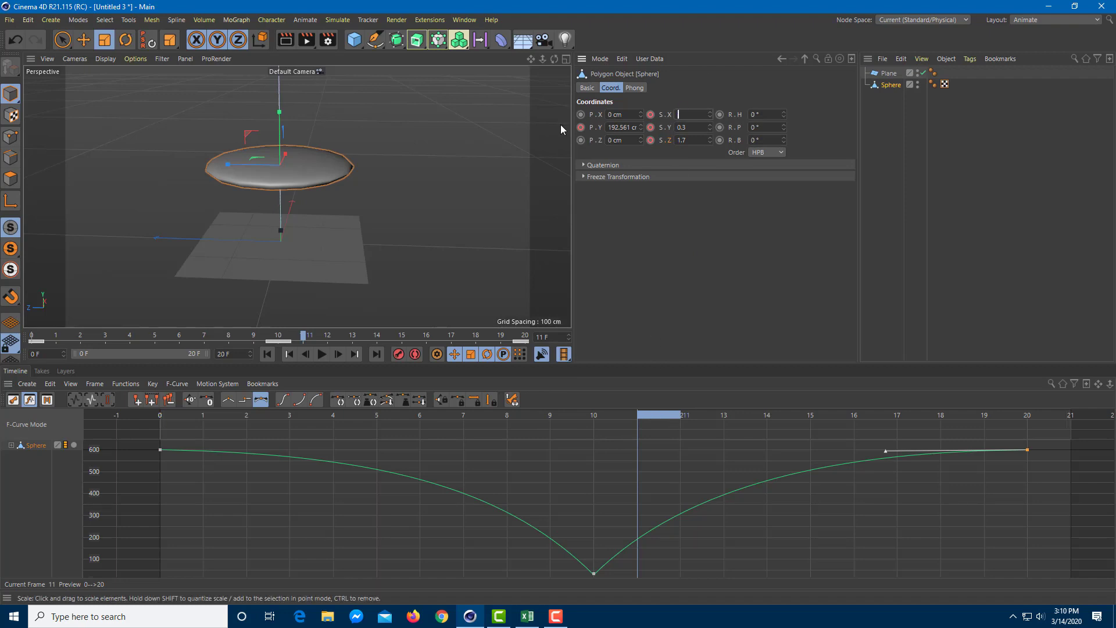
pyautogui.press('Tab')
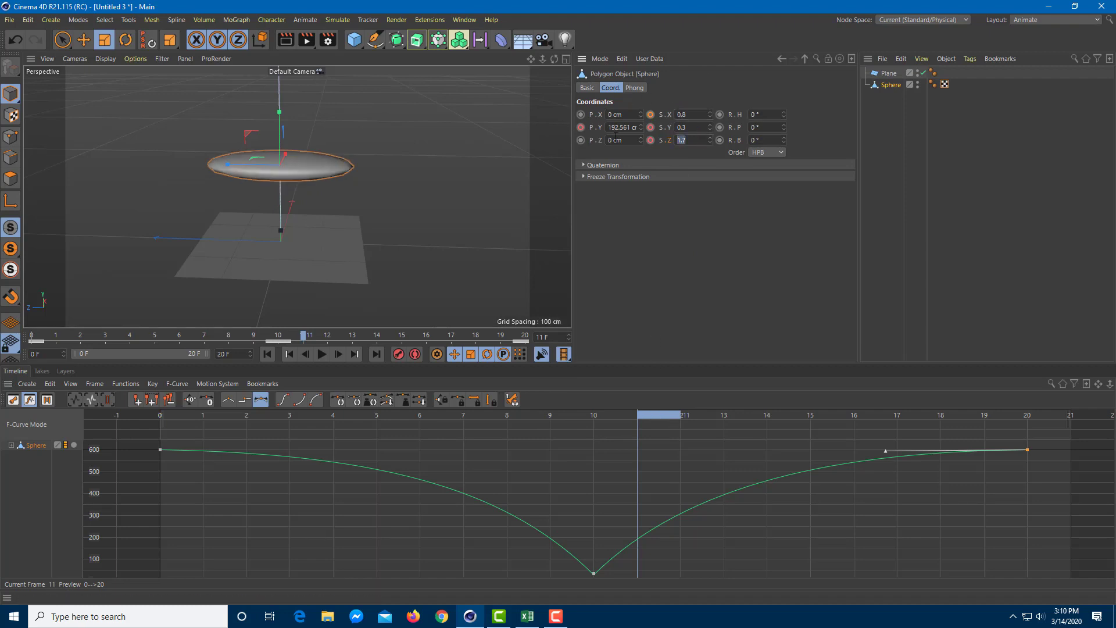
pyautogui.press('BackSpace')
pyautogui.write('.8')
pyautogui.doubleClick(688, 127)
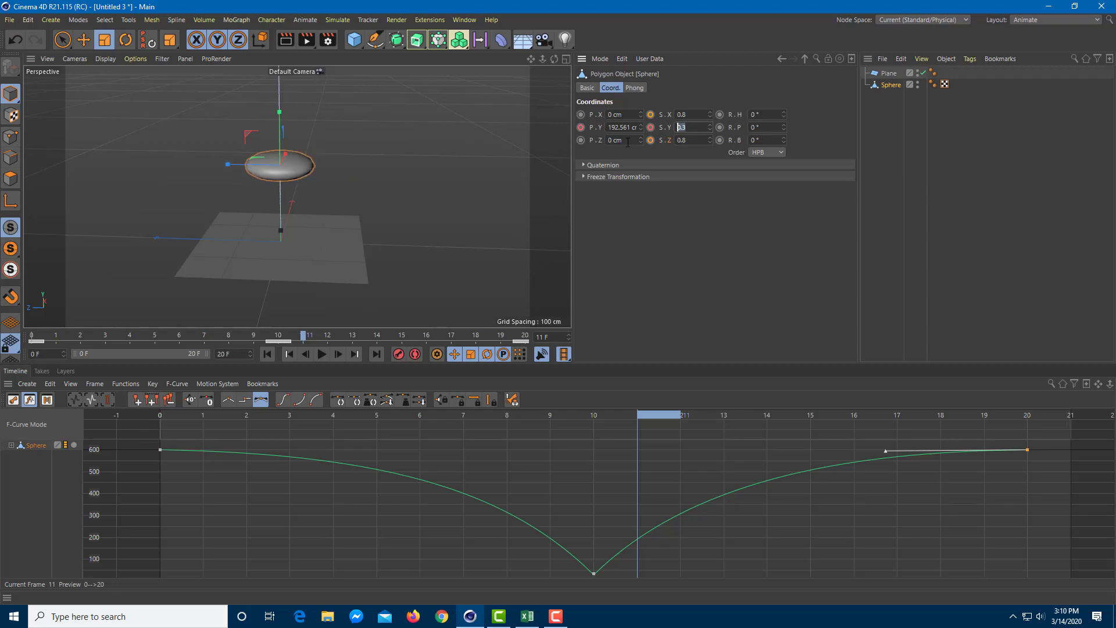
pyautogui.write('1.2')
pyautogui.press('Return')
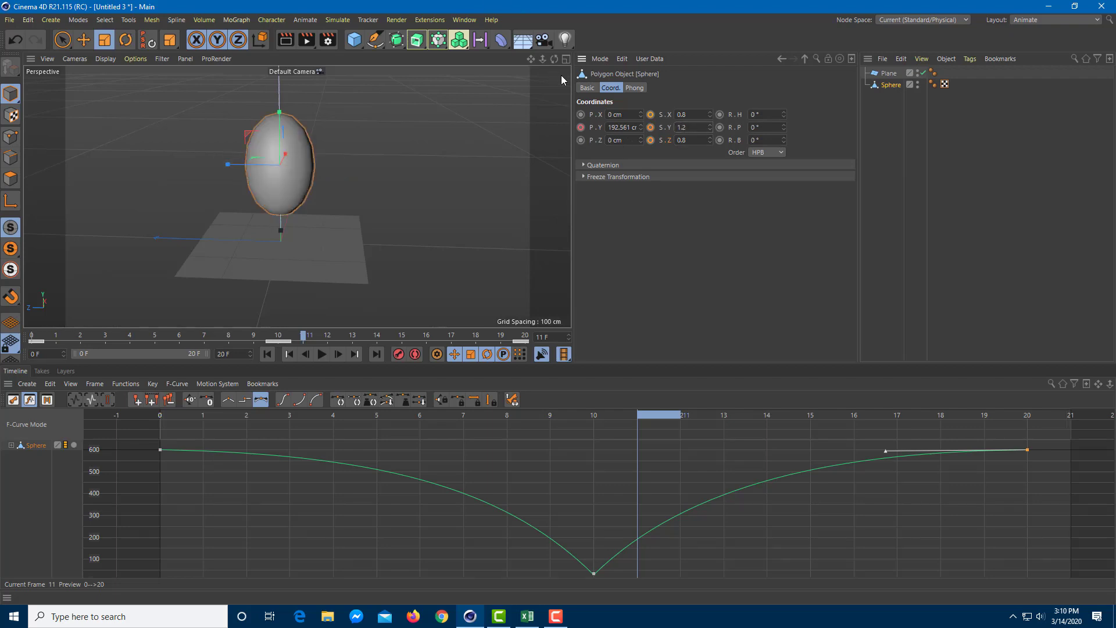
pyautogui.keyDown('ctrl'); pyautogui.click(650, 114); pyautogui.keyUp('ctrl')
# - Set the sphere's scale to 1 in X, Y and Z at frame 12 and keyframe all three values
pyautogui.click(814, 420)
pyautogui.scroll(2, 448, 244)
pyautogui.scroll(-4, 446, 249)
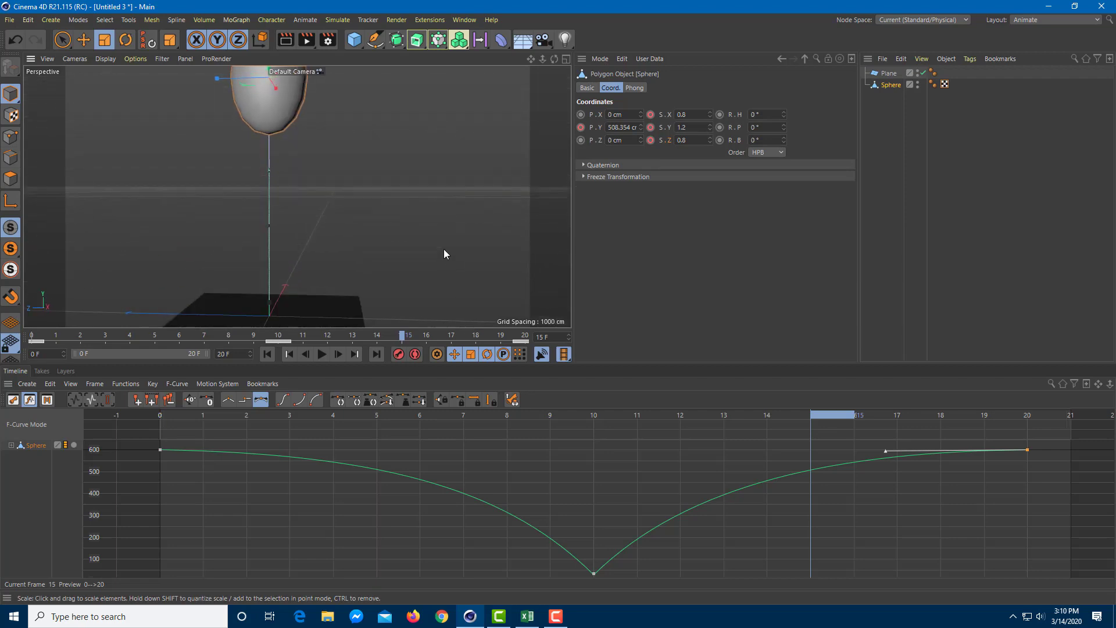
pyautogui.moveTo(813, 417); pyautogui.dragTo(666, 423)
pyautogui.doubleClick(681, 114)
pyautogui.write('1')
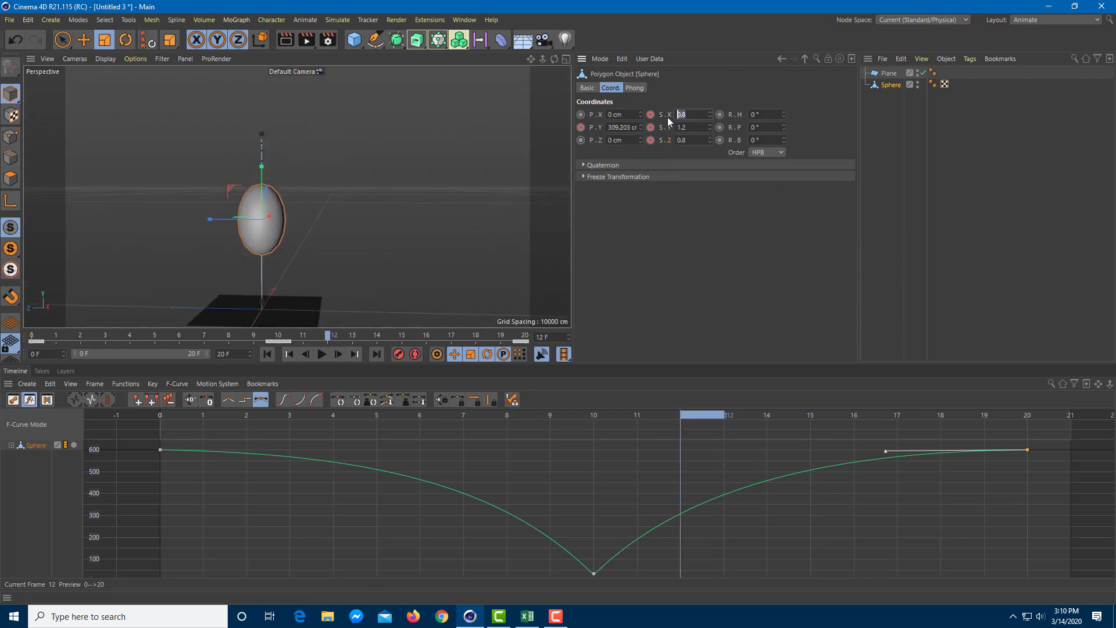
pyautogui.press('Tab')
pyautogui.write('1')
pyautogui.press('Tab')
pyautogui.write('1')
pyautogui.press('Return')
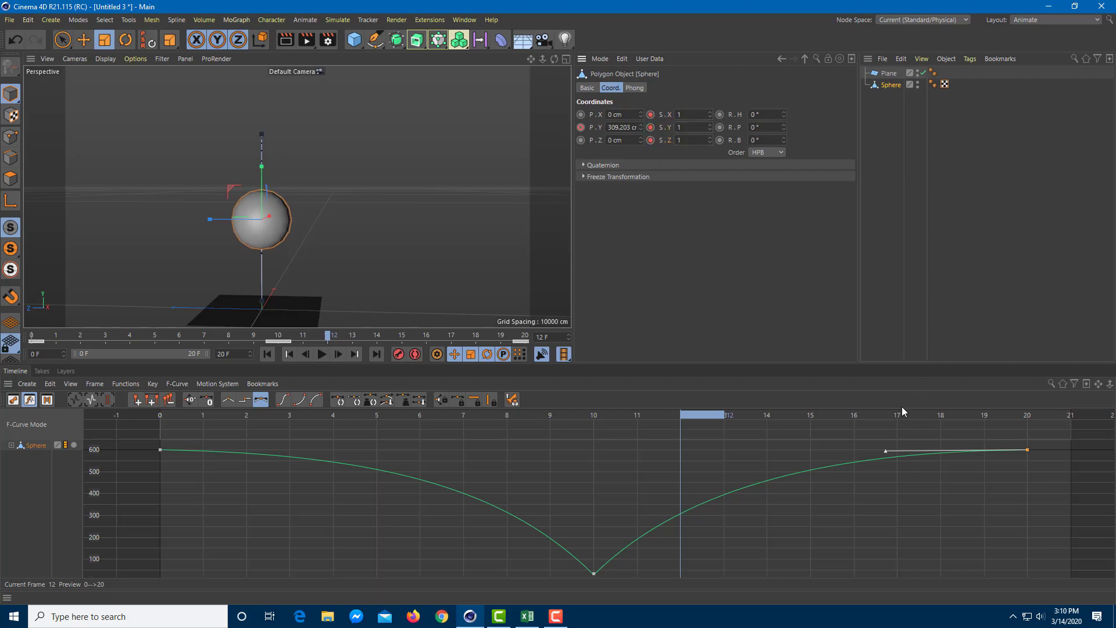
# - Squash the sphere to a scale of 1.2 in X, 0.8 in Y and 1.2 in Z at frame 20, and keyframe all three values
pyautogui.moveTo(897, 417); pyautogui.dragTo(1026, 457)
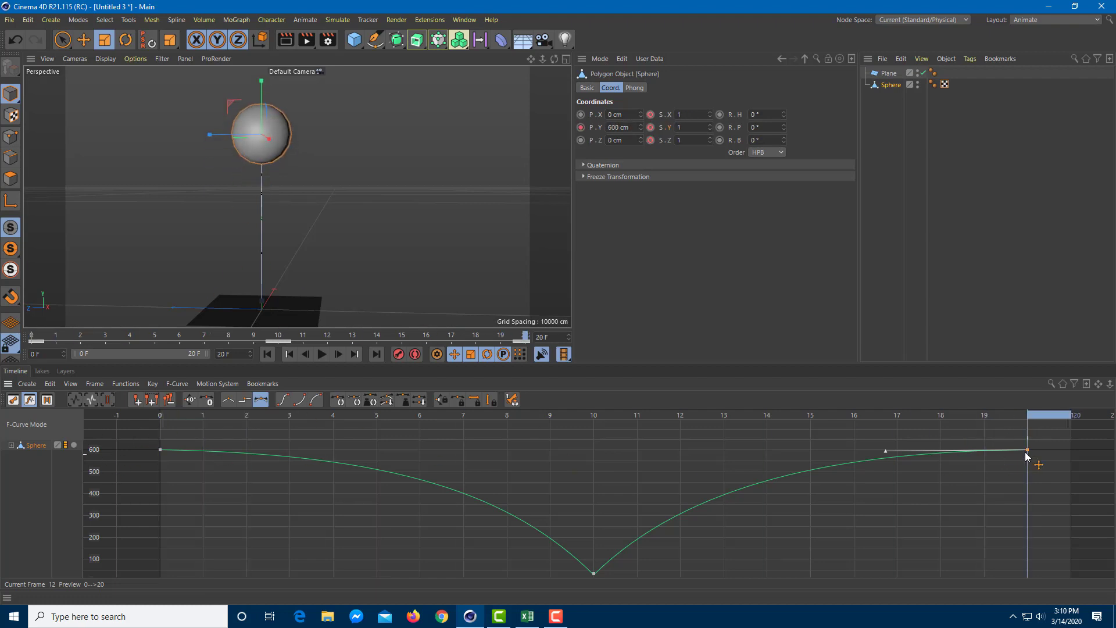
pyautogui.click(690, 116)
pyautogui.write('1.2')
pyautogui.press('Tab')
pyautogui.write('.')
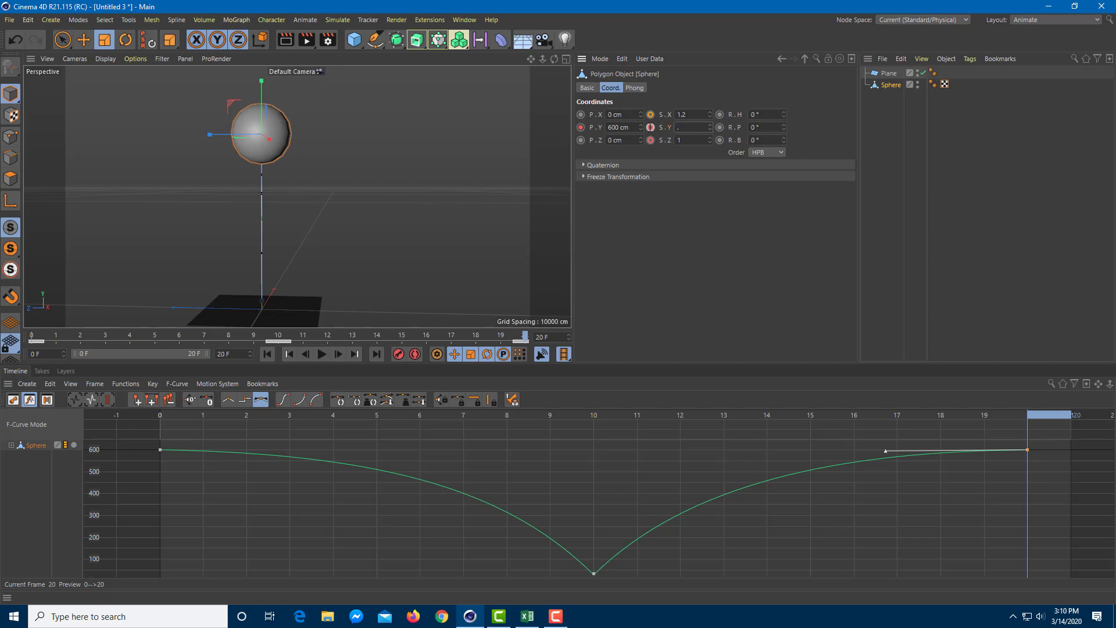
pyautogui.write('8')
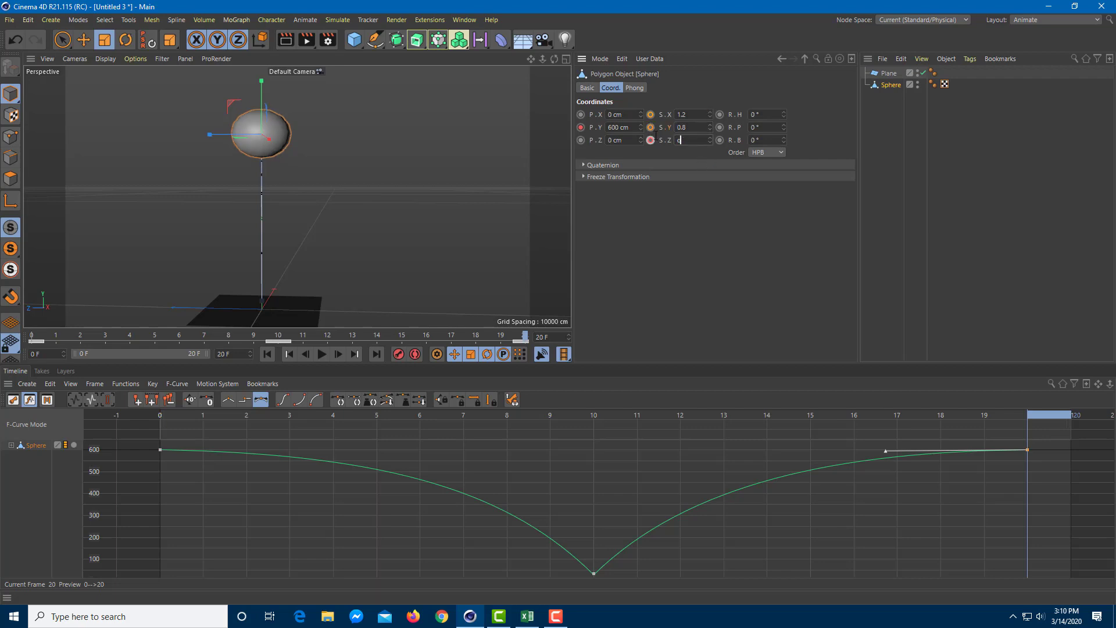
pyautogui.write('1.2')
pyautogui.press('Return')
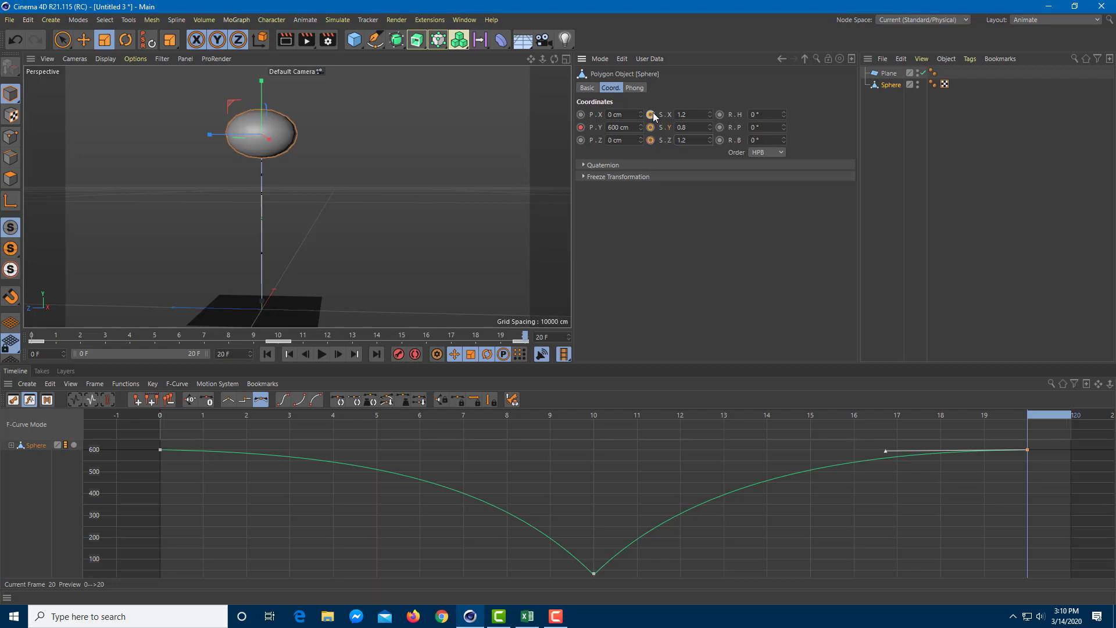
pyautogui.click(650, 114)
pyautogui.click(650, 127)
pyautogui.click(650, 140)
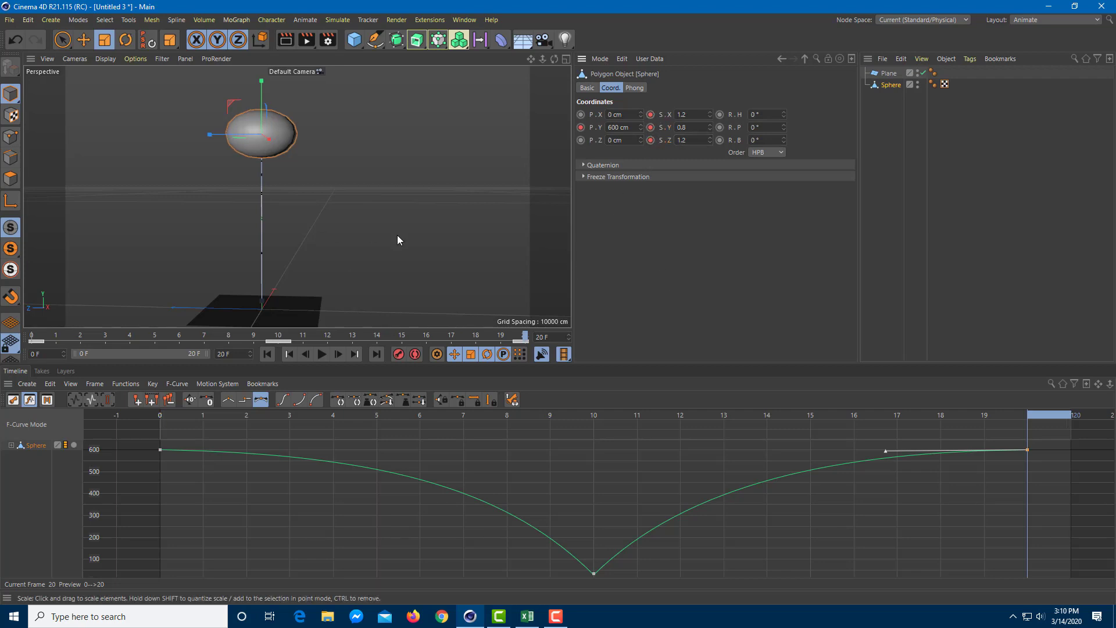
# - Play the animation to check the bounce with its squash and stretch
pyautogui.keyDown('alt'); pyautogui.moveTo(416, 227); pyautogui.dragTo(397, 240); pyautogui.keyUp('alt')
pyautogui.click(323, 355)
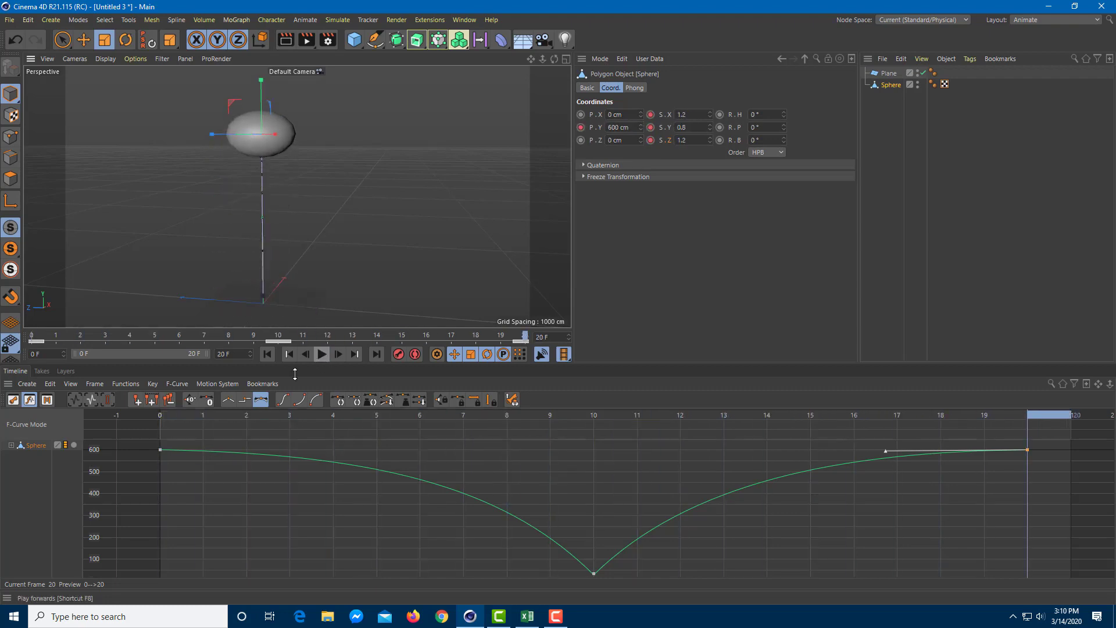
# - At frame 0, set the sphere's scale to 1.1 in X, 0.9 in Y and 1.1 in Z, and keyframe all three values
pyautogui.click(321, 354)
pyautogui.click(186, 415)
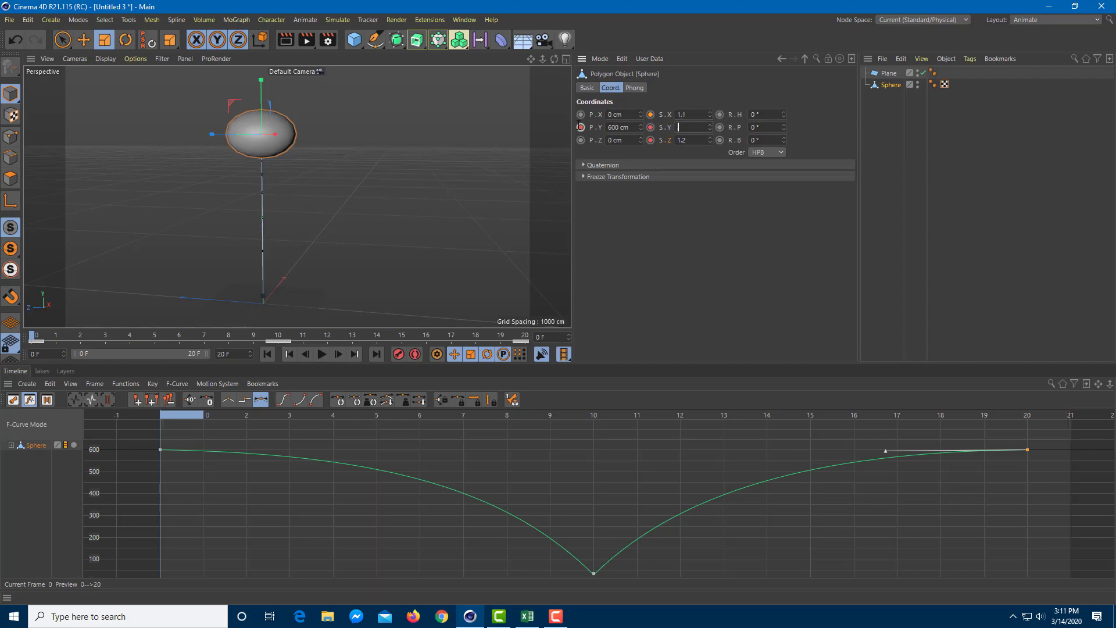
pyautogui.write('0.9')
pyautogui.press('Return')
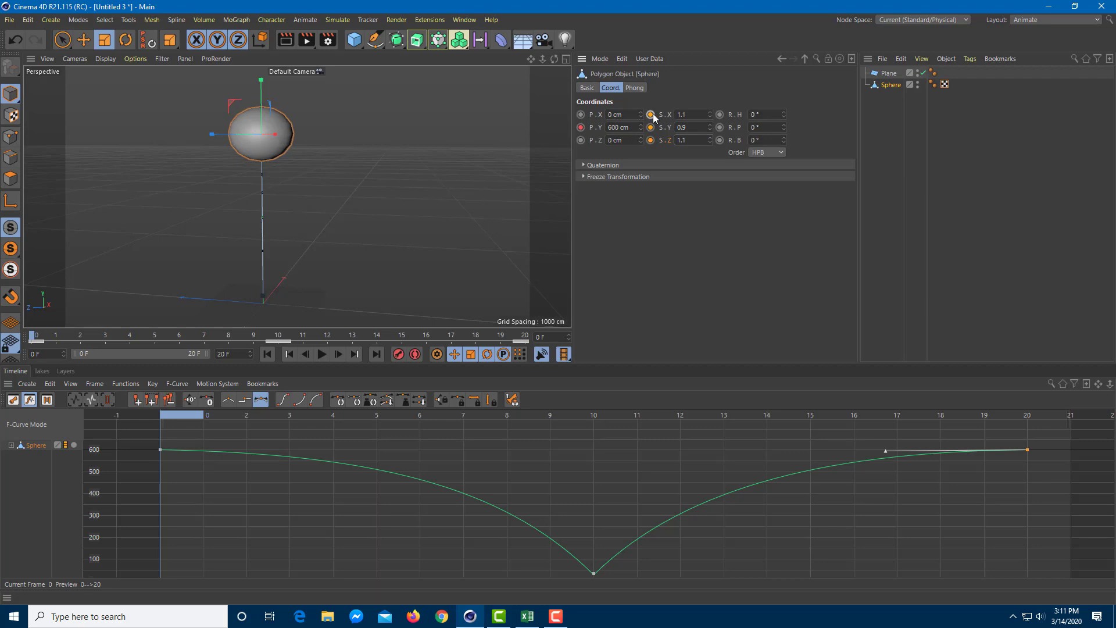
# - At frame 20, soften the squash to a scale of 1.1 in X, 0.9 in Y and 1.1 in Z, and keyframe all three values
pyautogui.click(1014, 420)
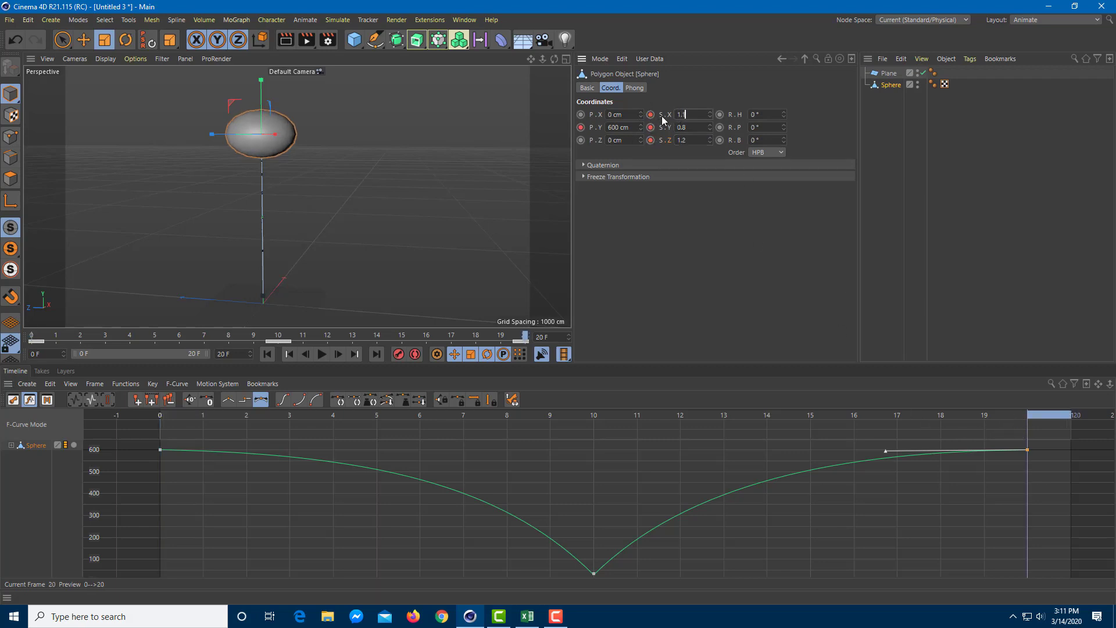
pyautogui.write('0.9')
pyautogui.press('Return')
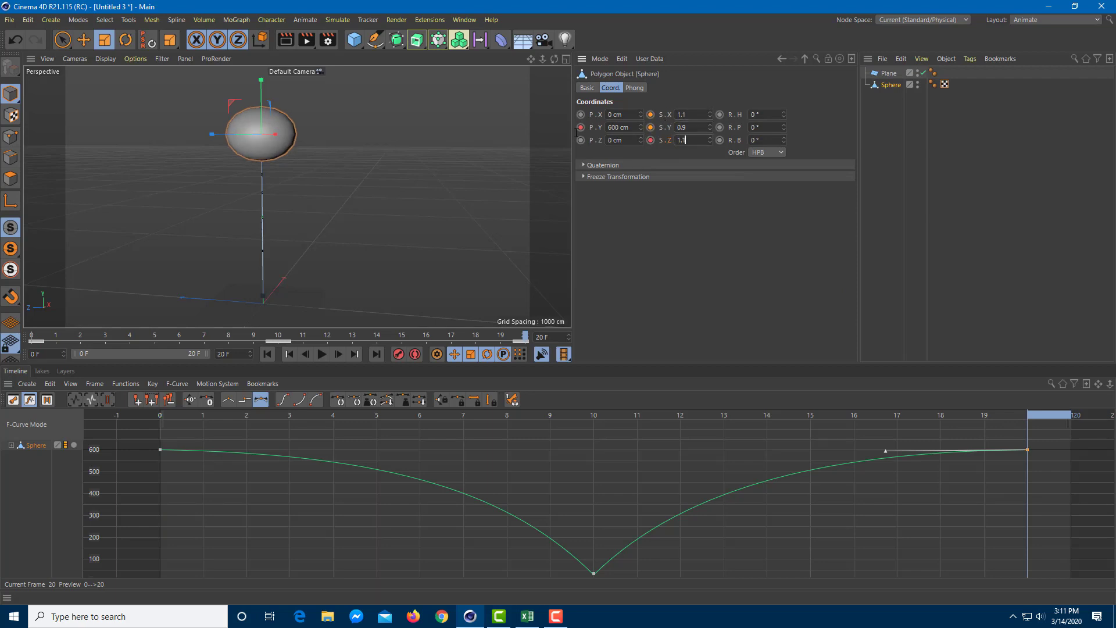
pyautogui.press('Return')
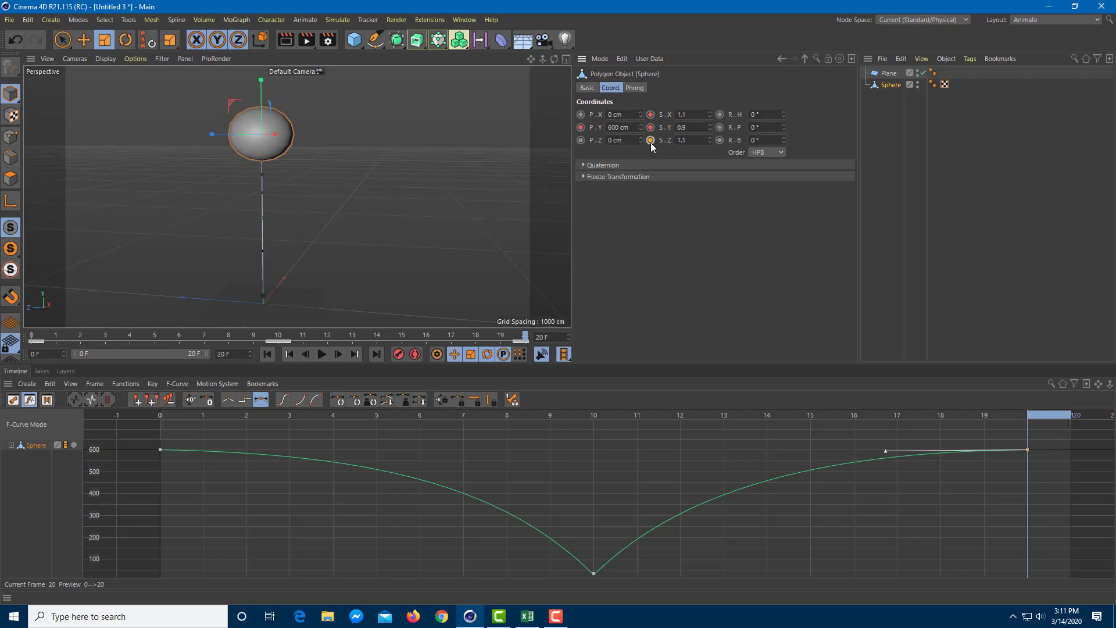
# - Check the revised bounce in playback, switching to the Standard layout for a larger view of the animation
pyautogui.click(322, 353)
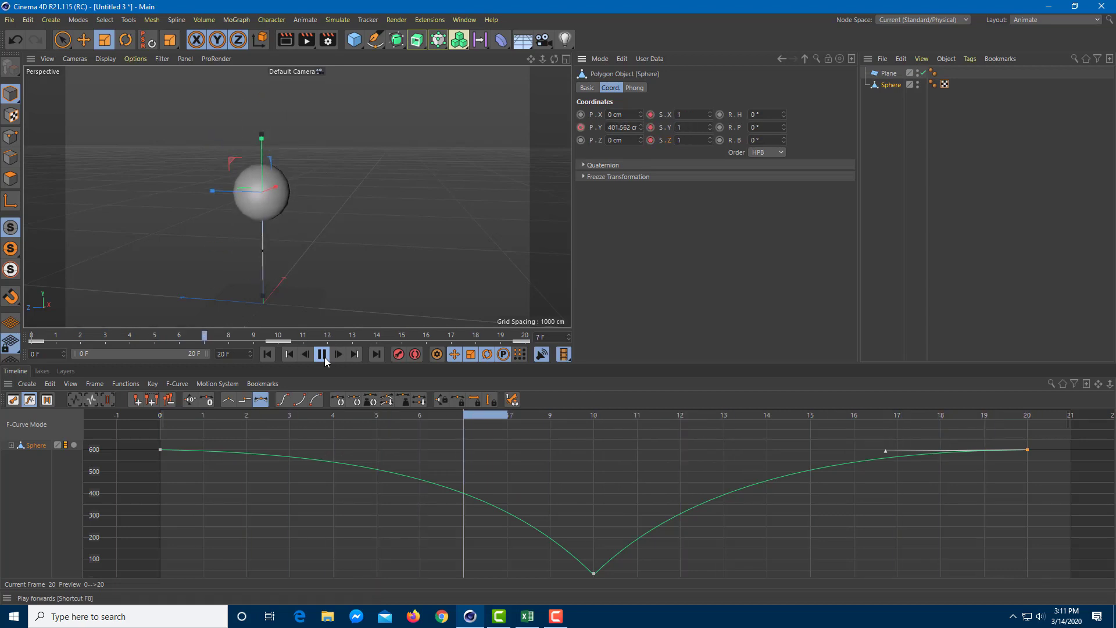
pyautogui.click(323, 354)
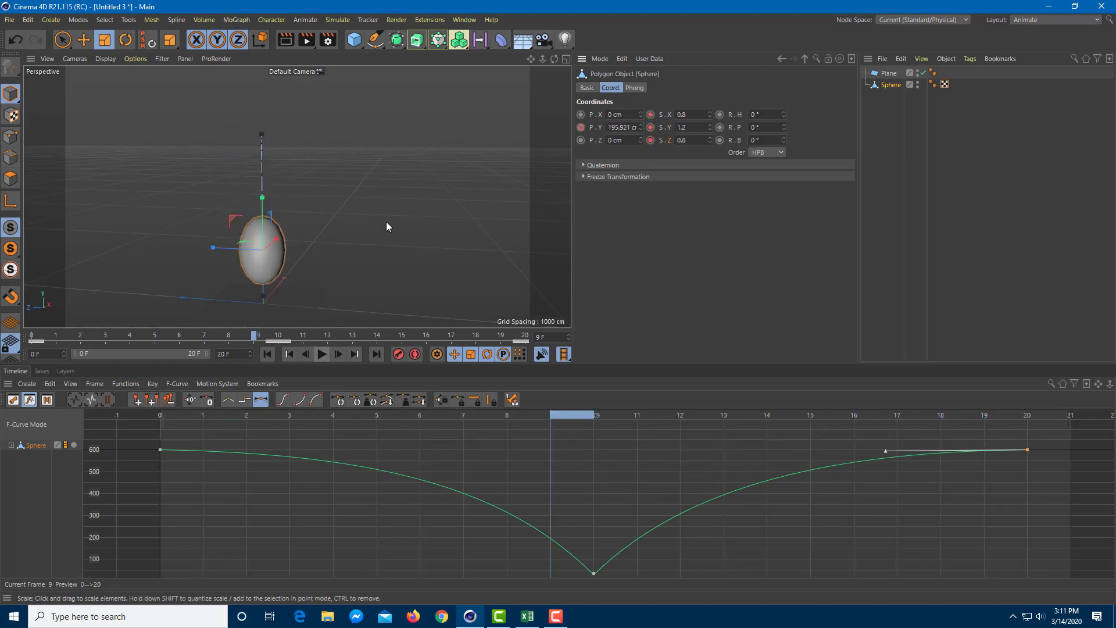
pyautogui.click(1034, 18)
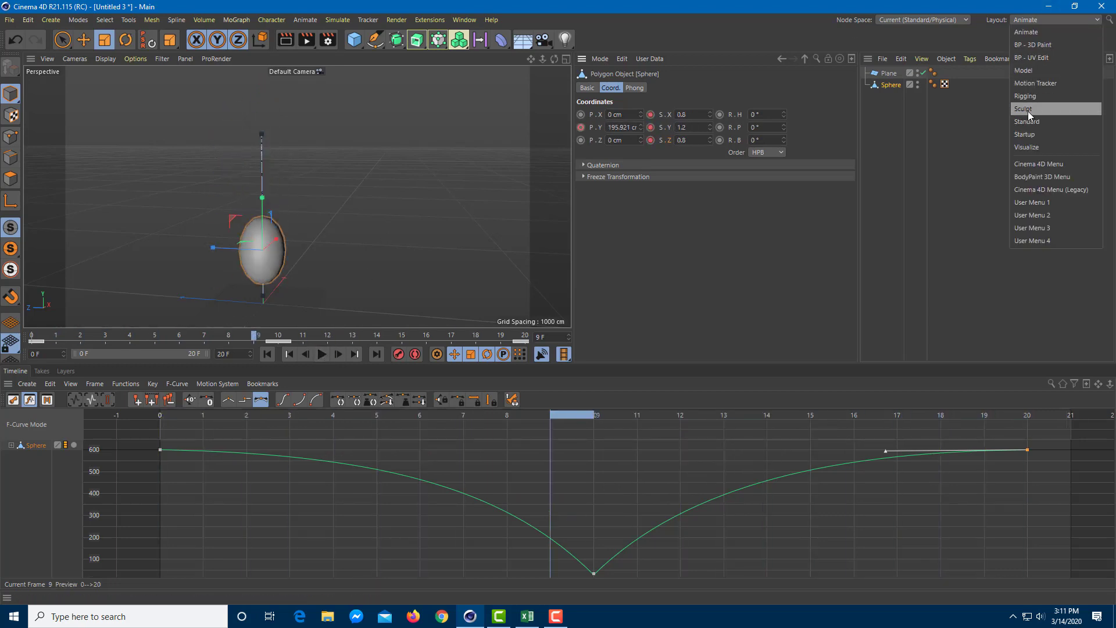
pyautogui.click(1052, 127)
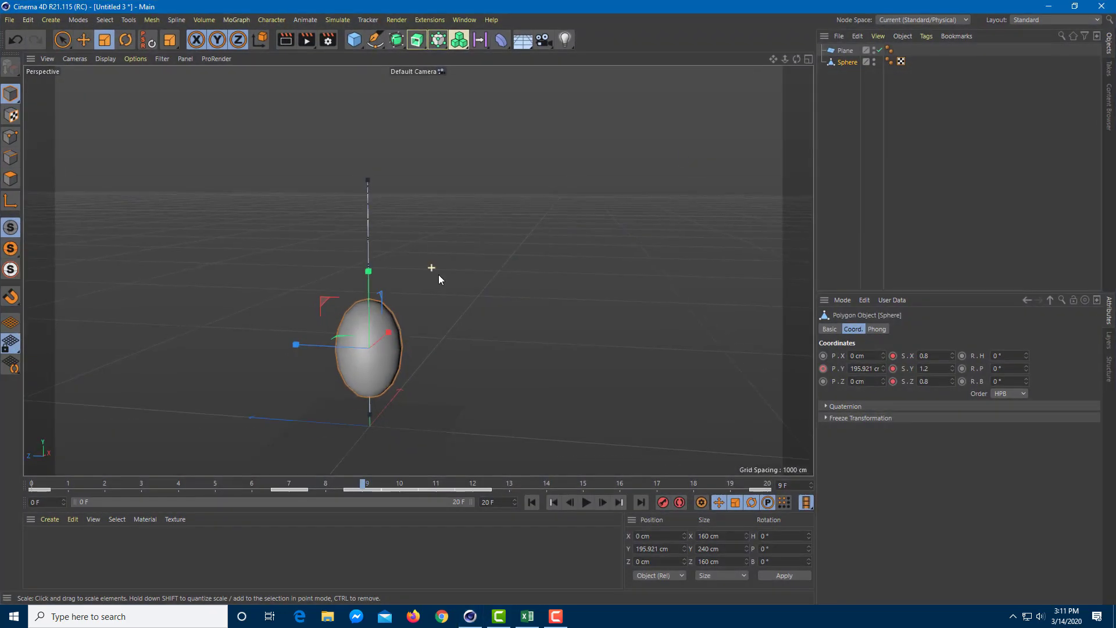
pyautogui.press('h')
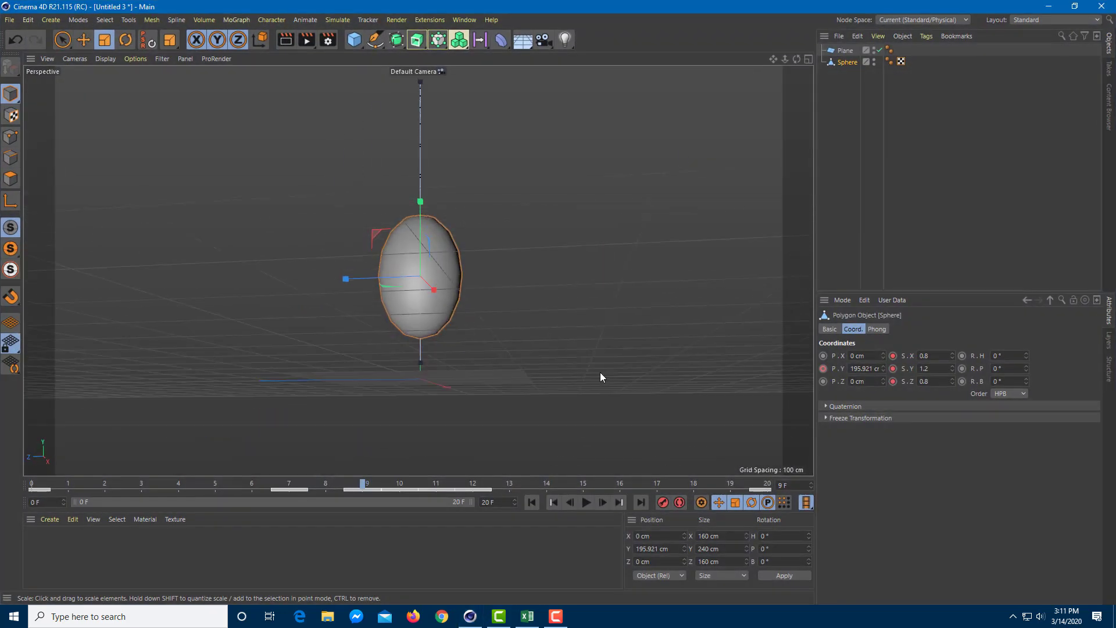
pyautogui.click(586, 502)
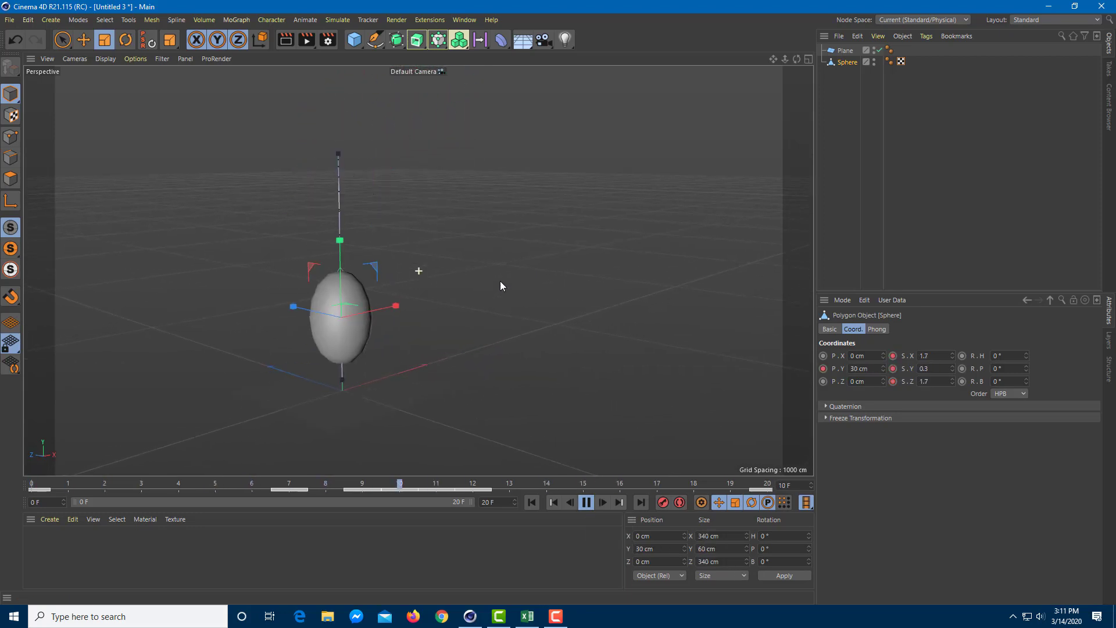
pyautogui.click(586, 502)
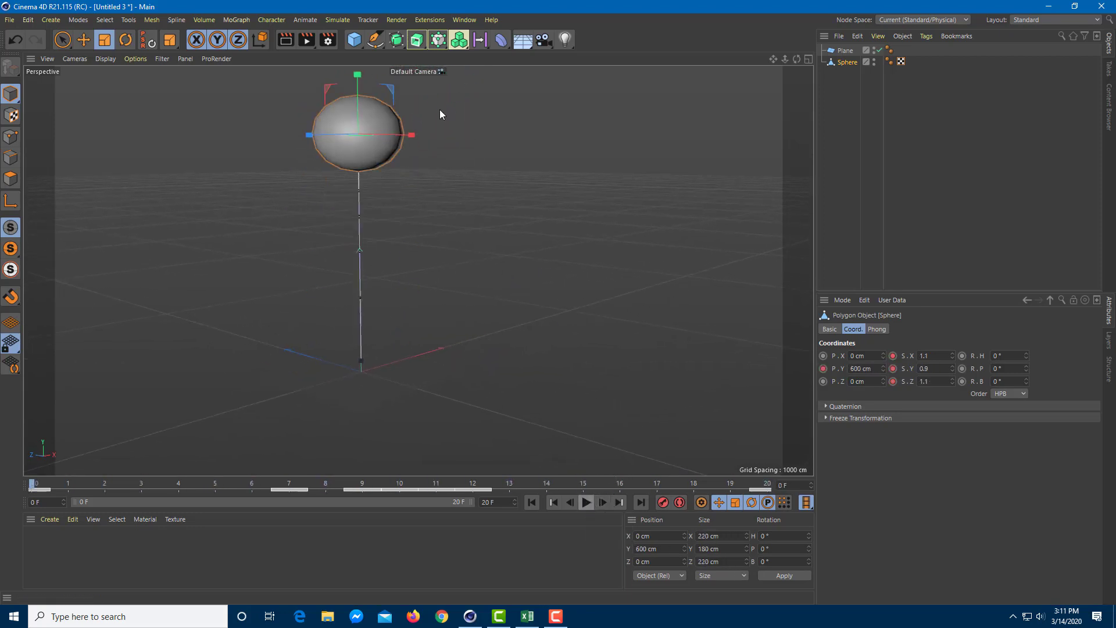
# - Add a Motion Blur render tag to the sphere
pyautogui.rightClick(849, 65)
pyautogui.click(845, 63)
pyautogui.rightClick(846, 64)
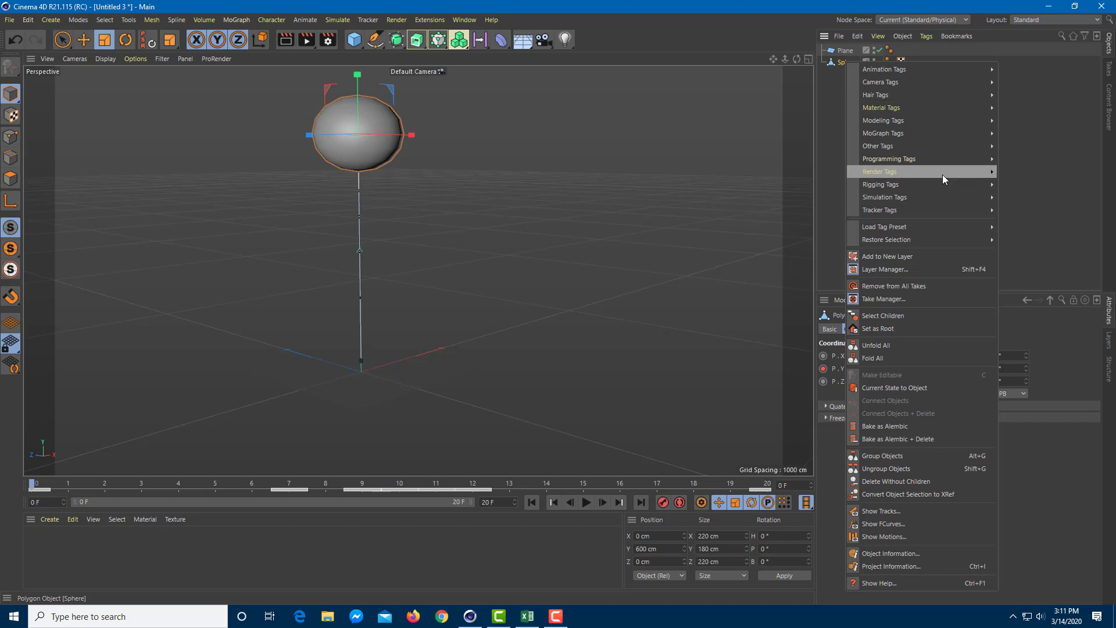
pyautogui.moveTo(942, 173)
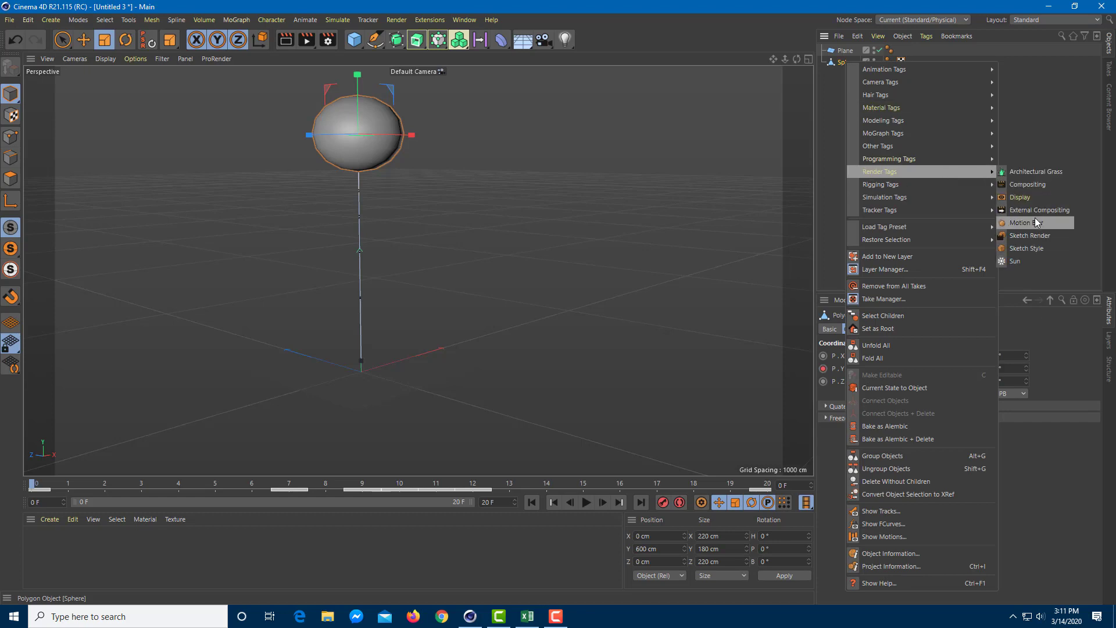
pyautogui.click(1034, 221)
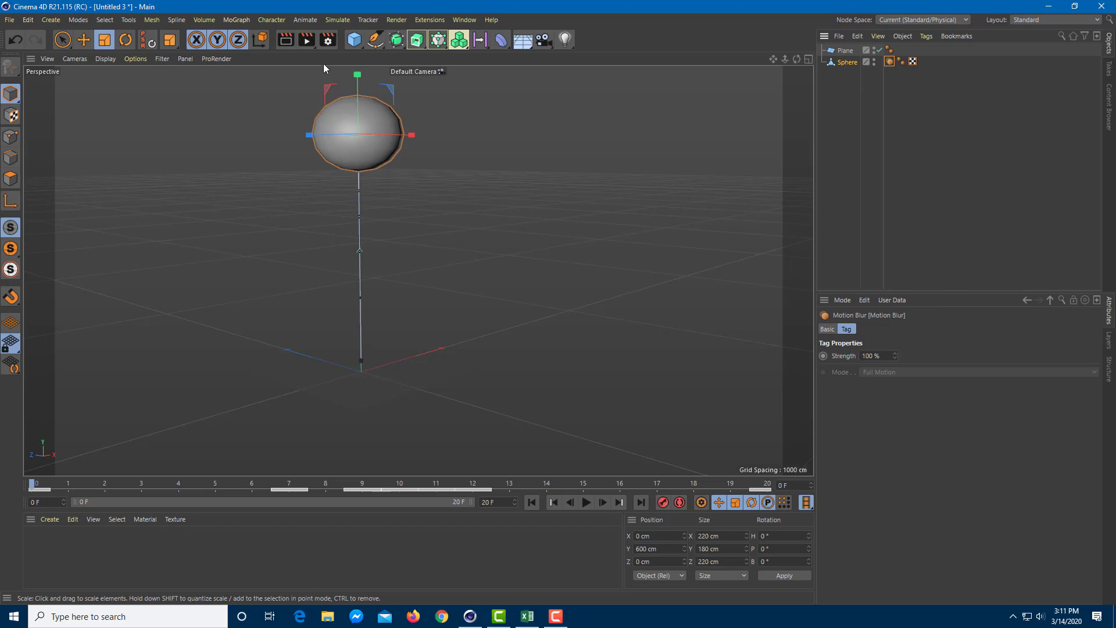
# - Add the Vector Motion Blur effect to the render settings and set the output frame range to All Frames
pyautogui.click(327, 40)
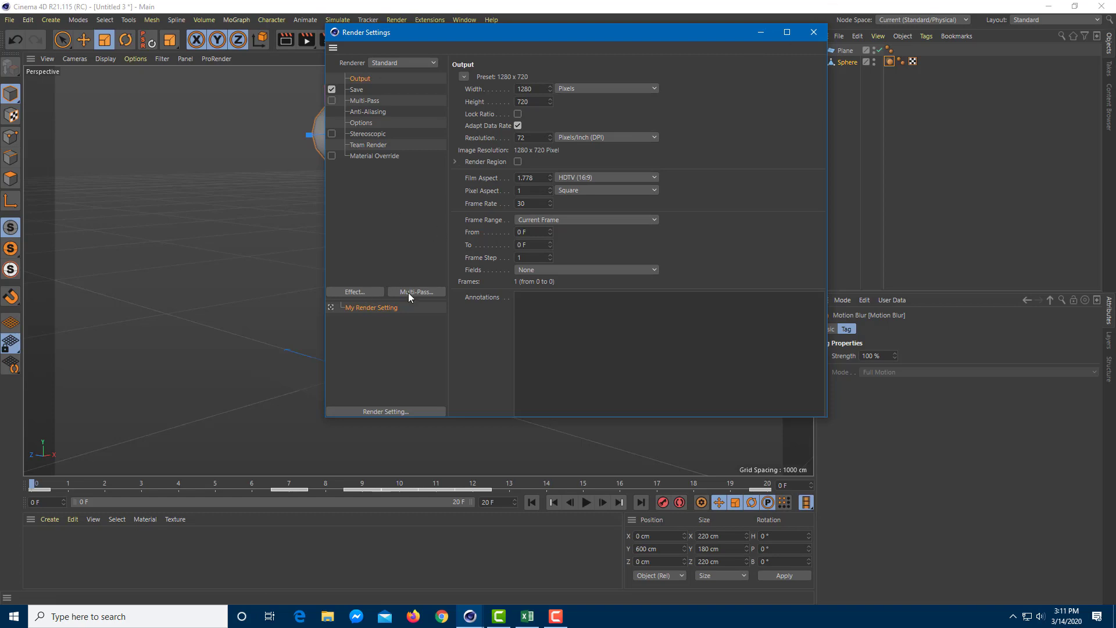
pyautogui.click(354, 292)
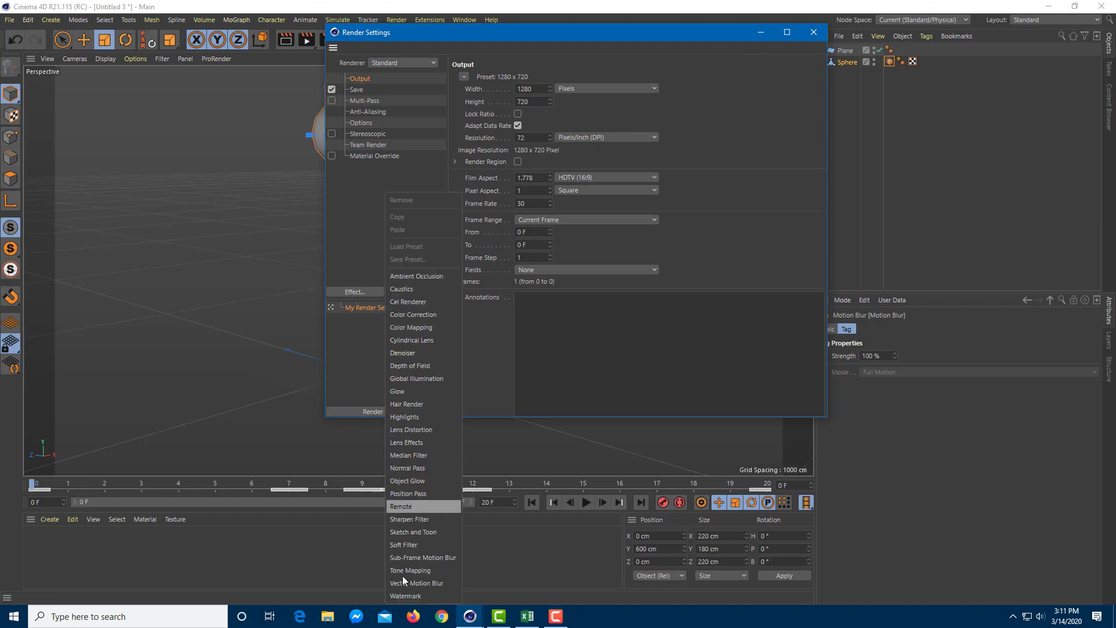
pyautogui.click(428, 583)
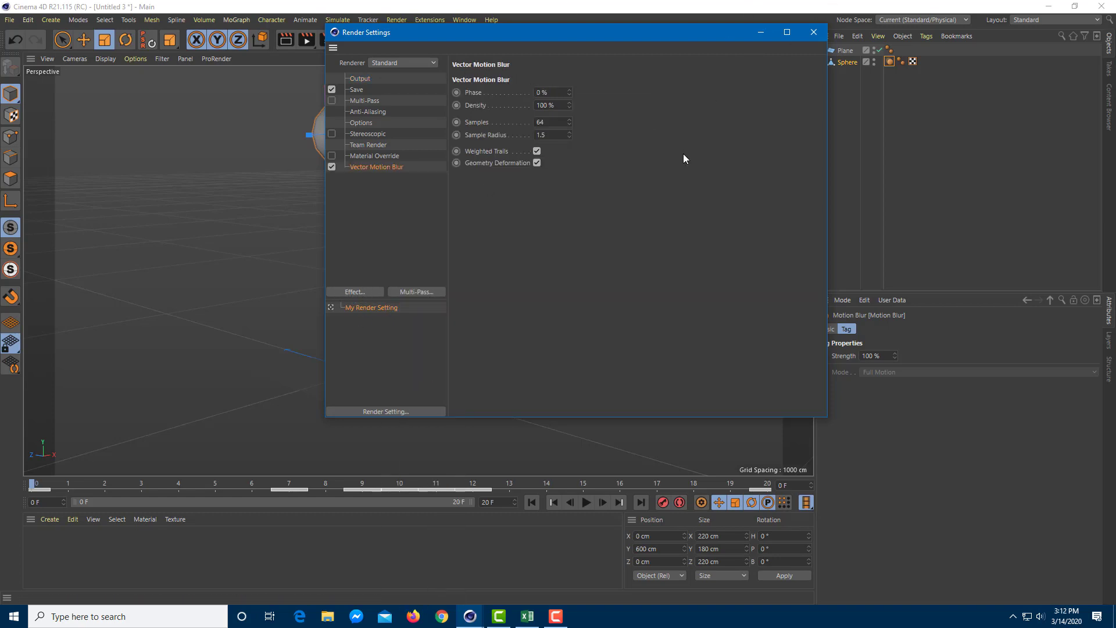
pyautogui.click(366, 78)
pyautogui.click(547, 220)
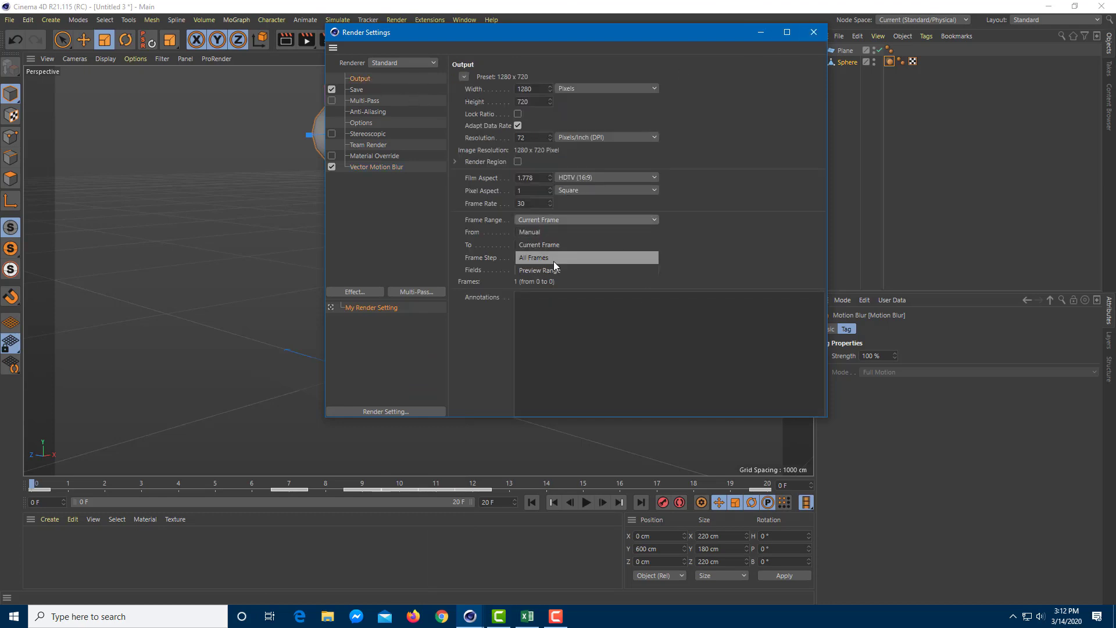
pyautogui.click(553, 259)
pyautogui.click(813, 32)
# - Frame the ball and plane in the view, render all frames to the Picture Viewer, and play the rendered bounce
pyautogui.keyDown('alt'); pyautogui.moveTo(451, 190); pyautogui.dragTo(508, 236); pyautogui.keyUp('alt')
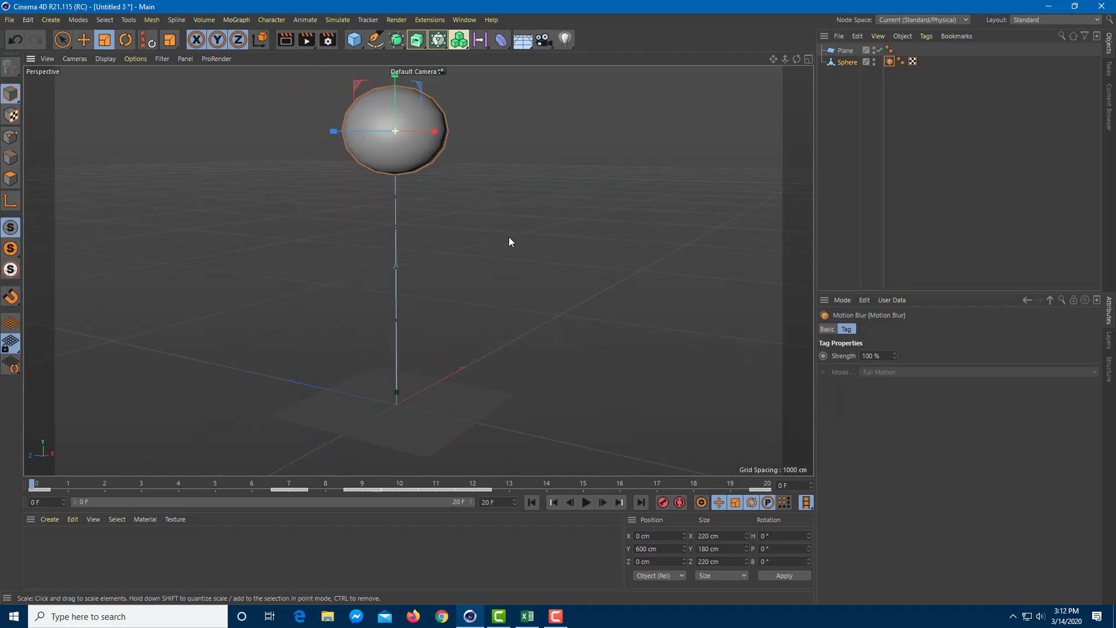
pyautogui.click(307, 40)
pyautogui.click(590, 350)
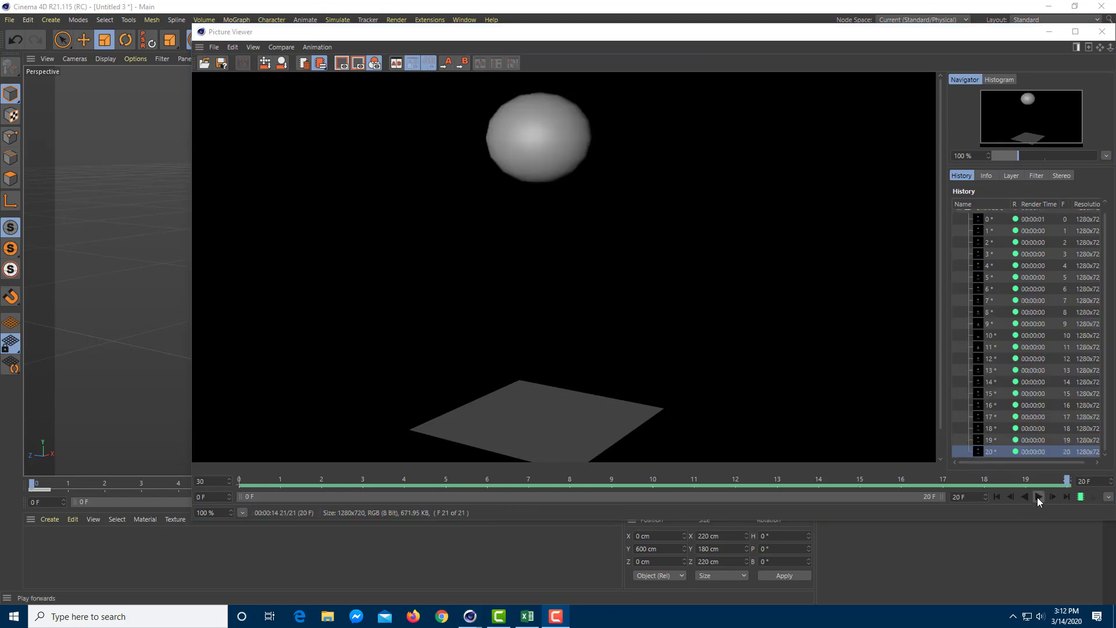
pyautogui.click(1038, 496)
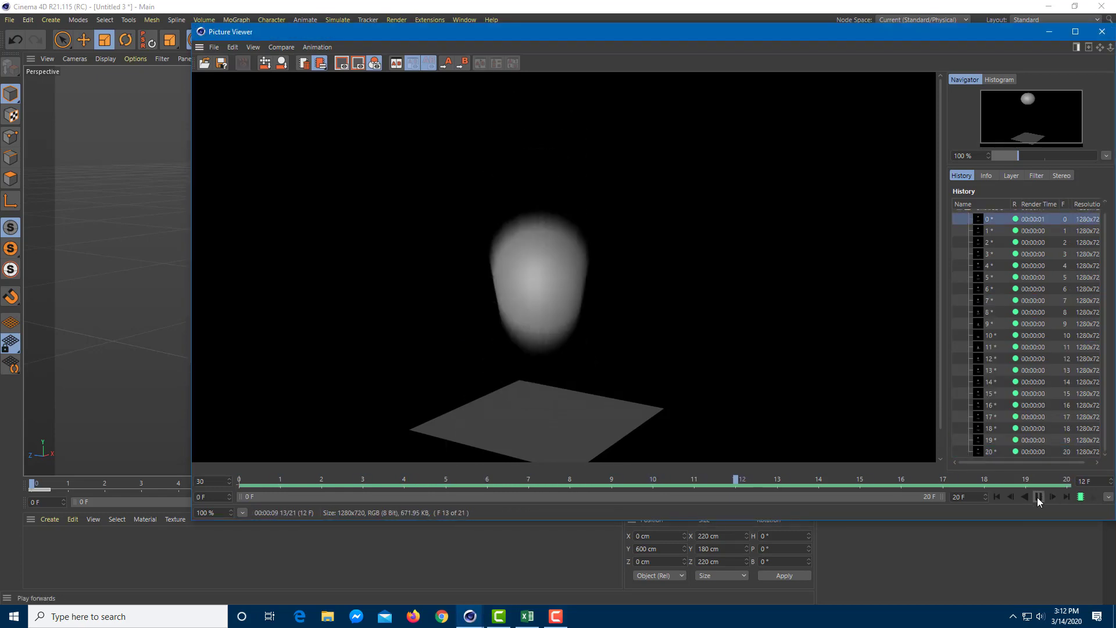